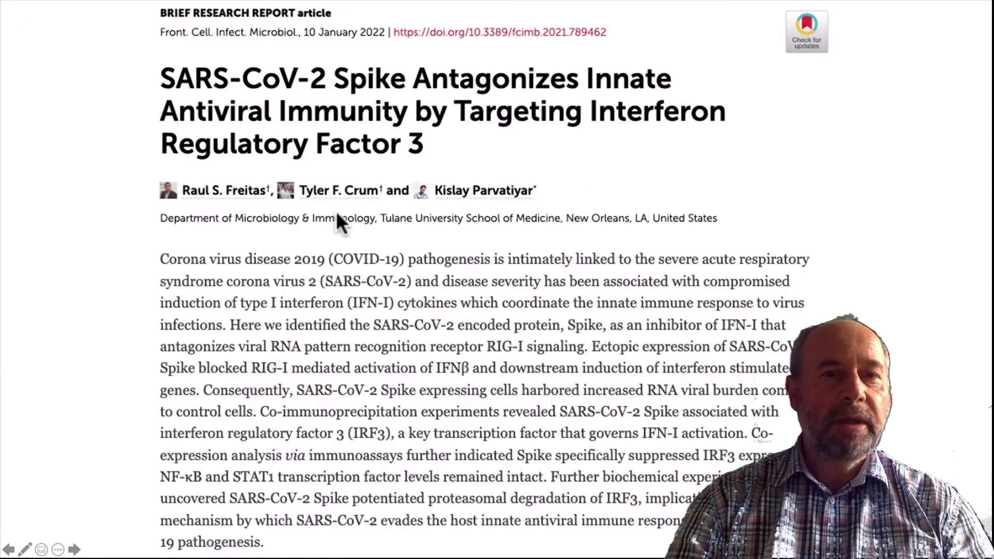
# Step: Circle IRF3 in the abstract, then step through the IRF3 locus, biomarker and weight-matrix slides
pyautogui.press('Right')
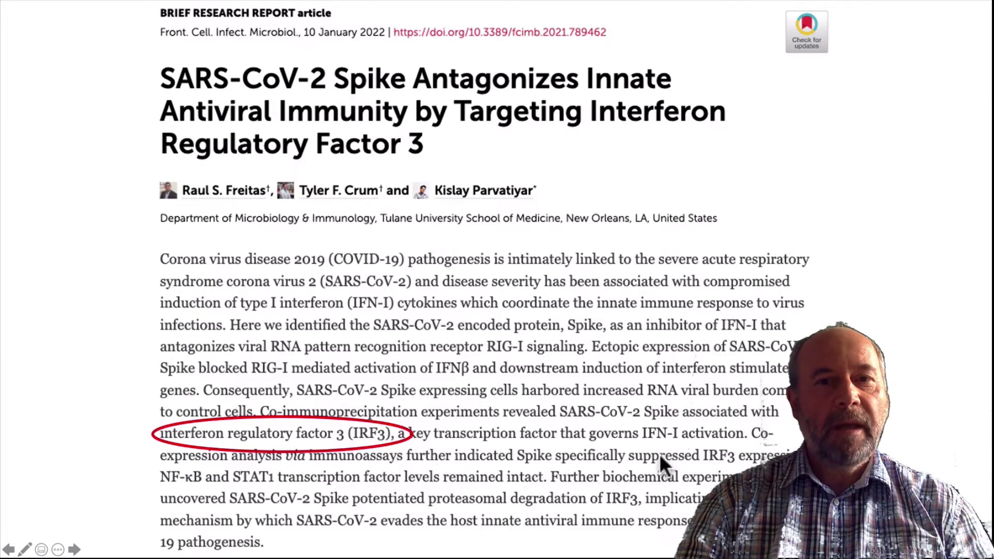
pyautogui.press('Right')
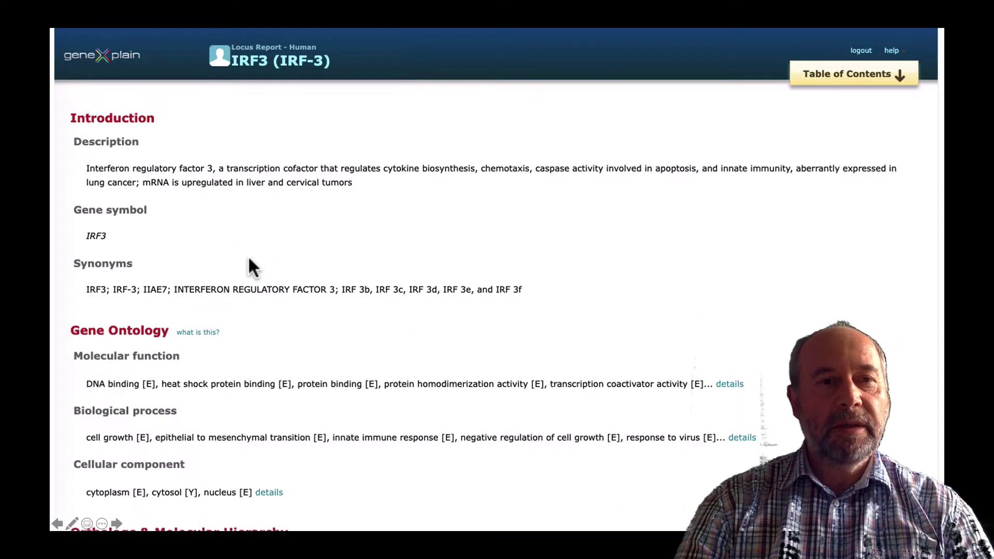
pyautogui.press('Right')
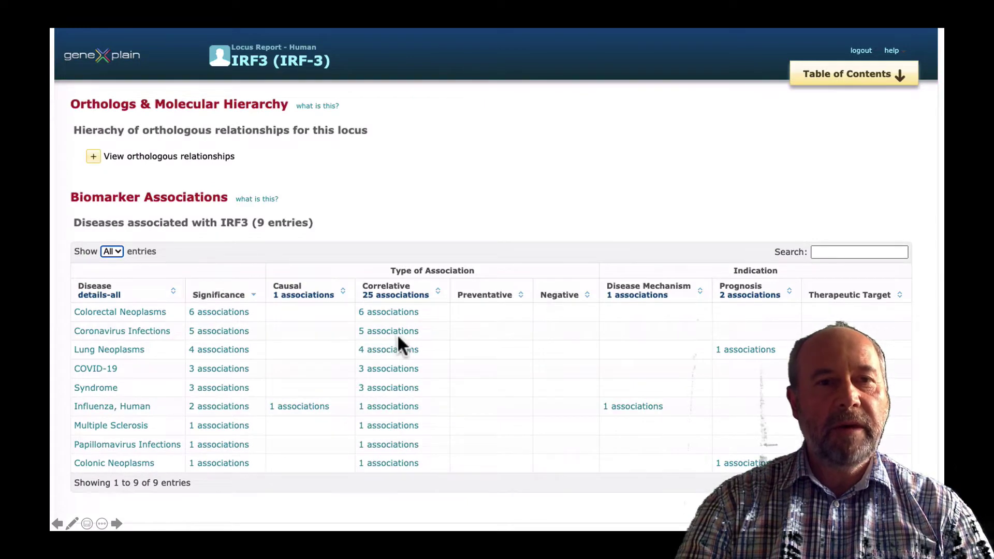
pyautogui.press('Right')
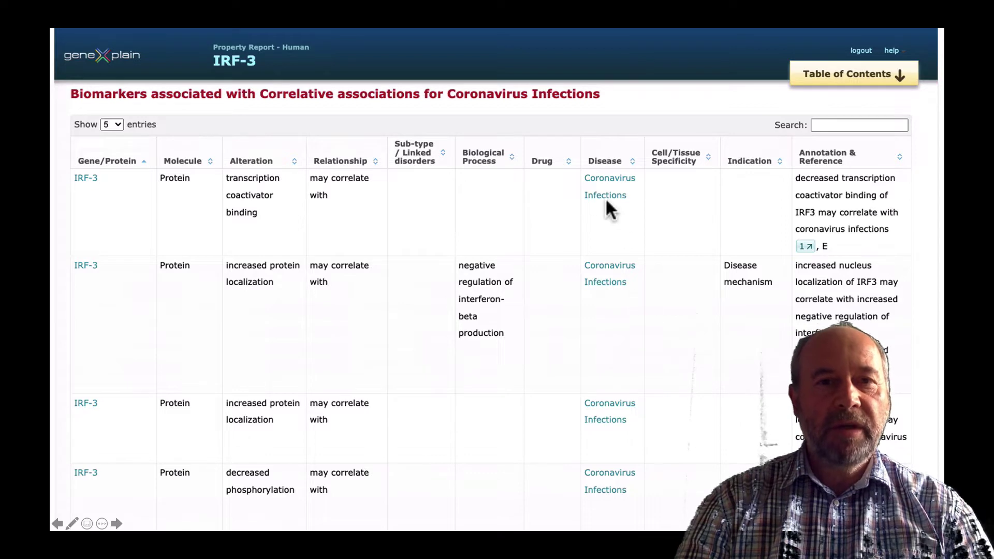
pyautogui.click(739, 300)
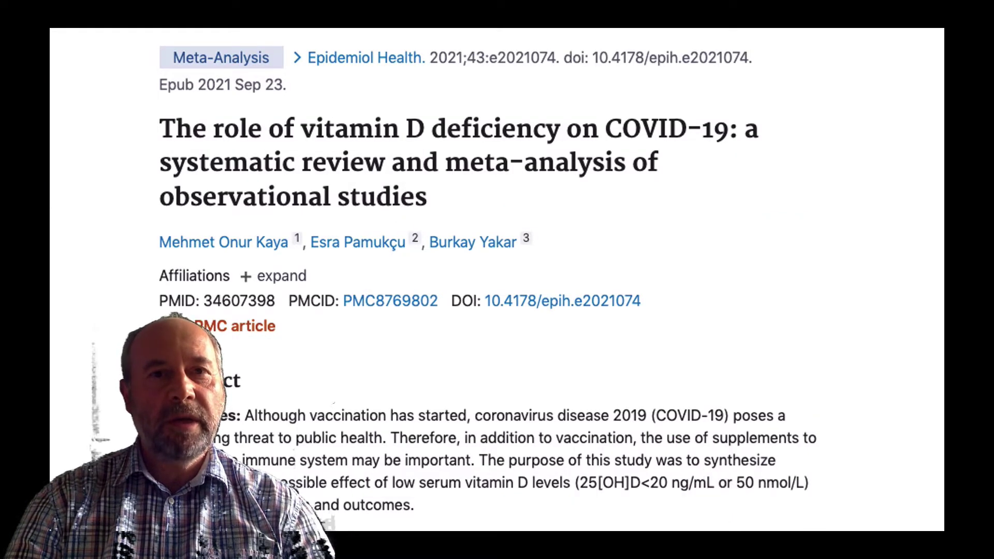
# Step: Advance to the Nature Immunology article slide
pyautogui.press('Right')
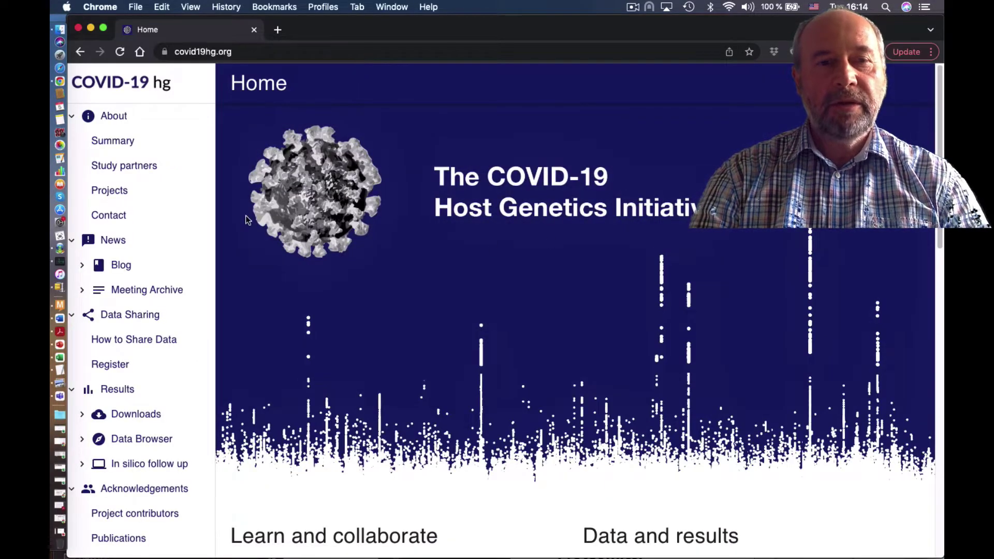
# Step: Open the Release 7 results, highlight the control count, and copy the filtered GRCh38 B2 link
pyautogui.click(145, 418)
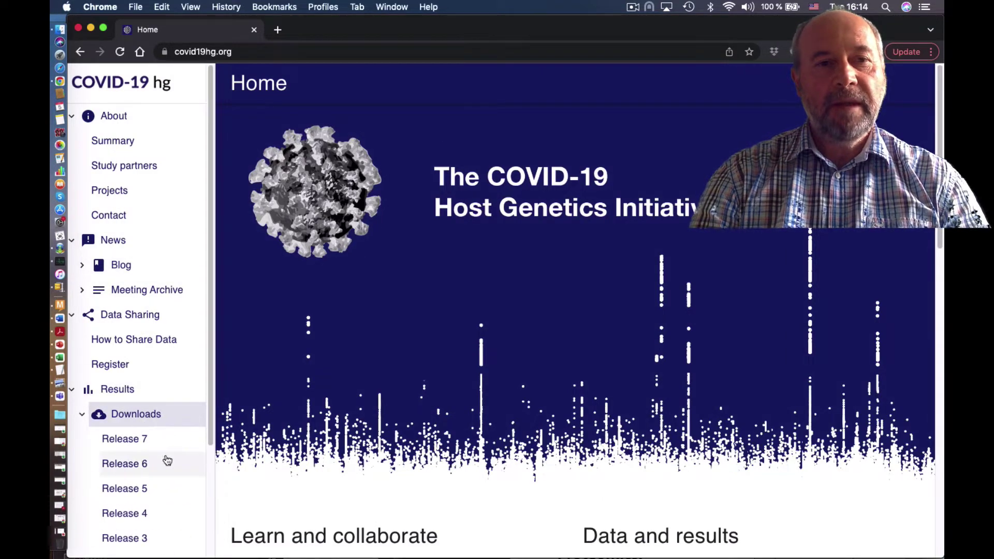
pyautogui.click(146, 438)
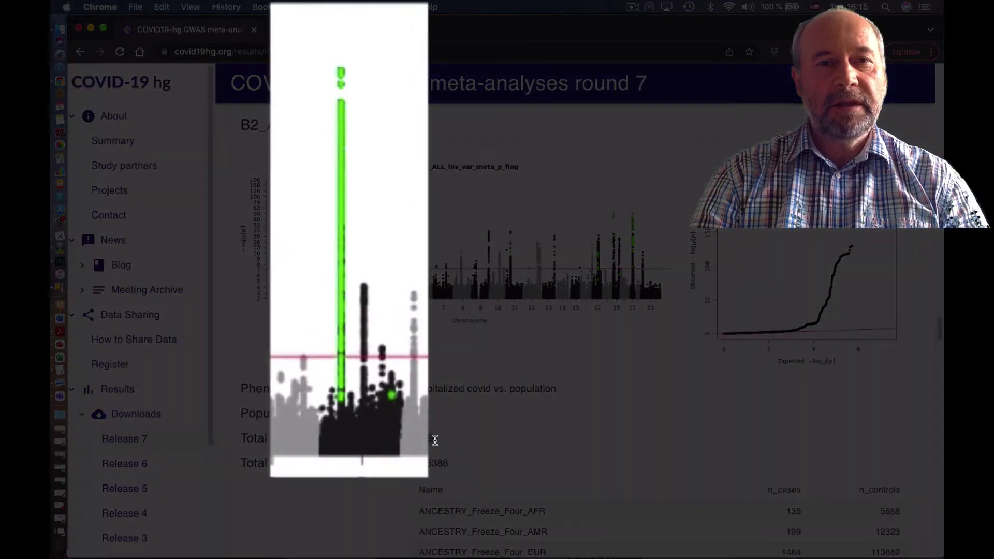
pyautogui.moveTo(407, 461); pyautogui.dragTo(449, 460)
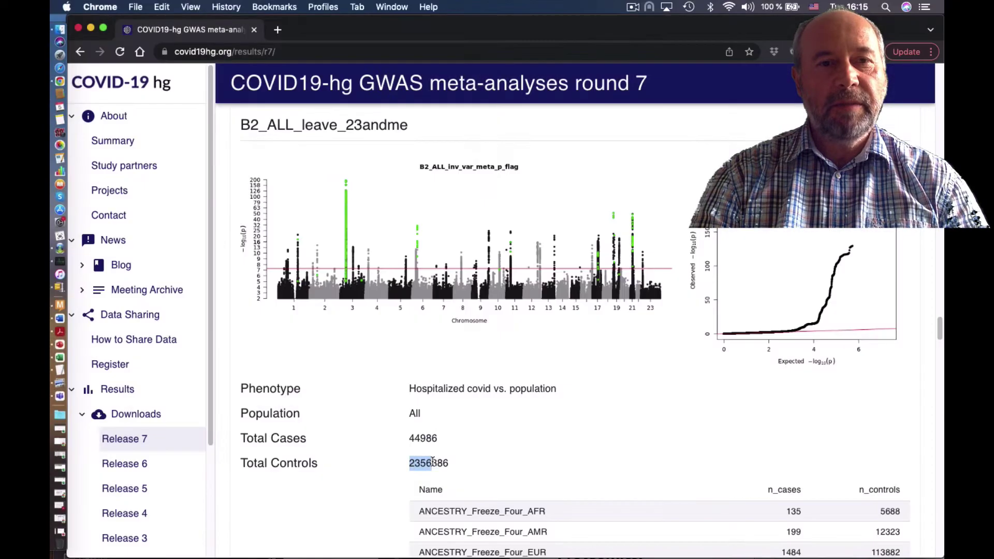
pyautogui.click(590, 468)
pyautogui.scroll(-20, 589, 469)
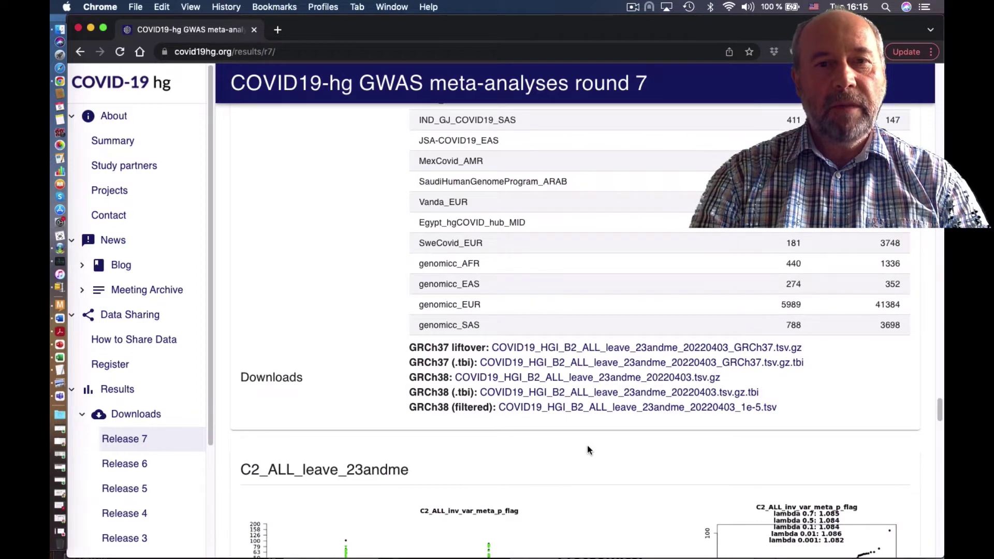
pyautogui.rightClick(575, 413)
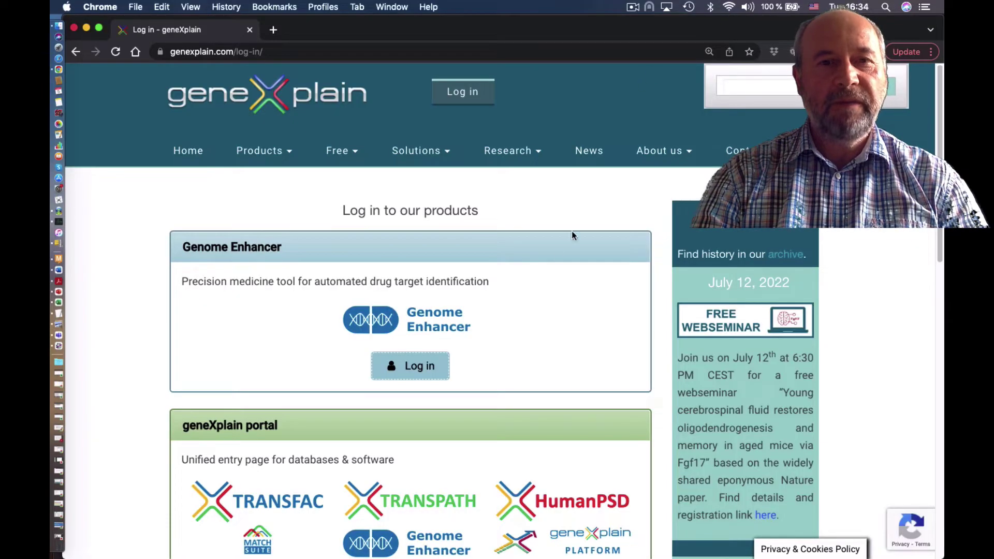
# Step: Log in to the geneXplain platform workspace and widen the data tree panel
pyautogui.scroll(-6, 412, 368)
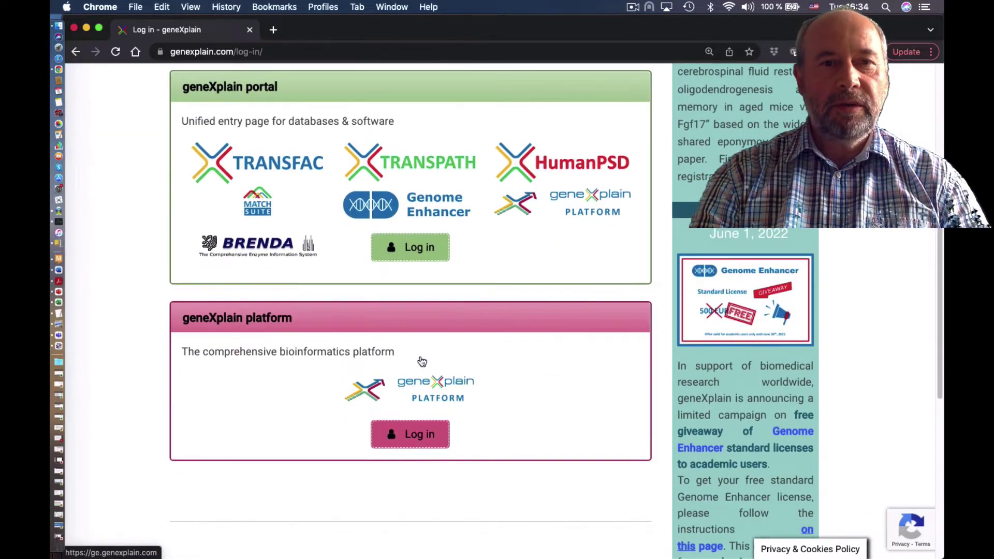
pyautogui.click(410, 430)
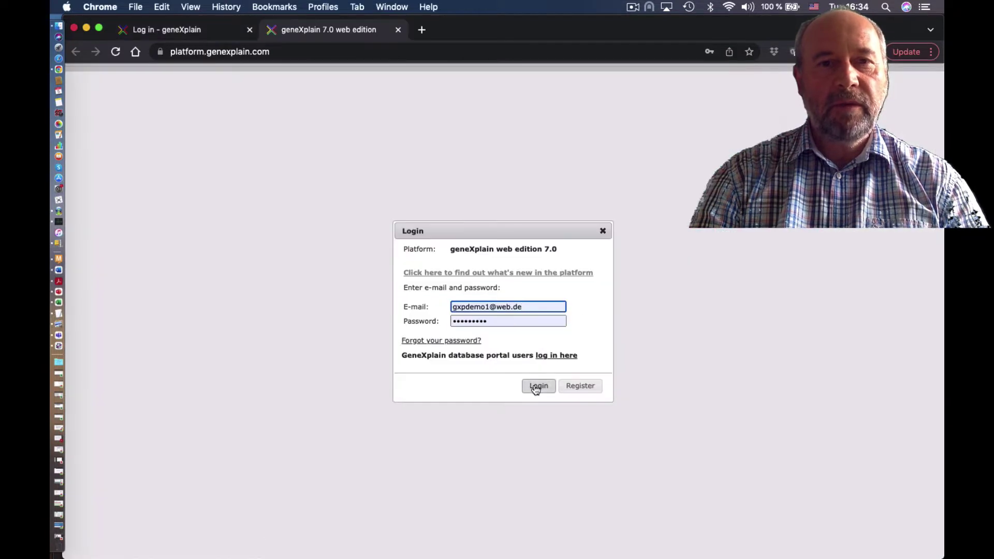
pyautogui.click(537, 386)
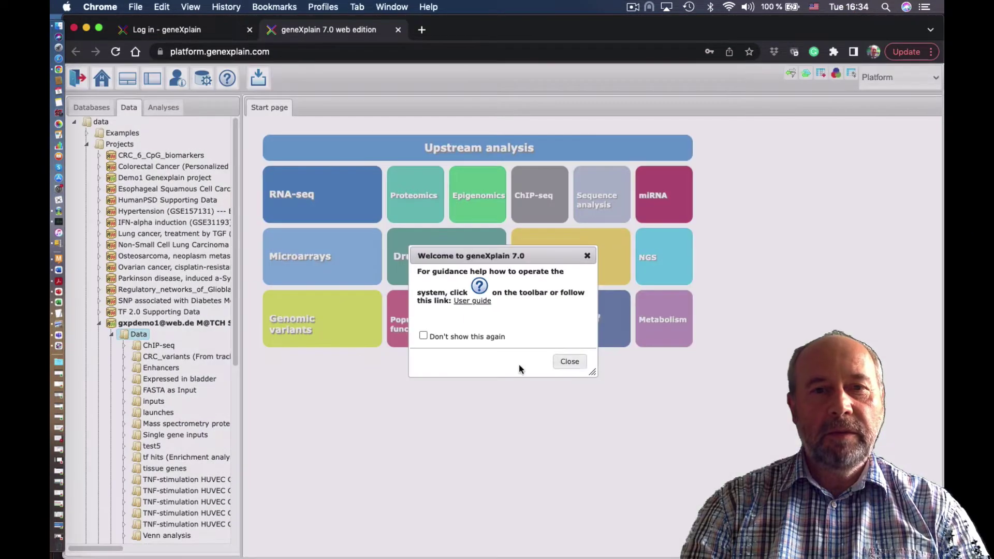
pyautogui.click(576, 363)
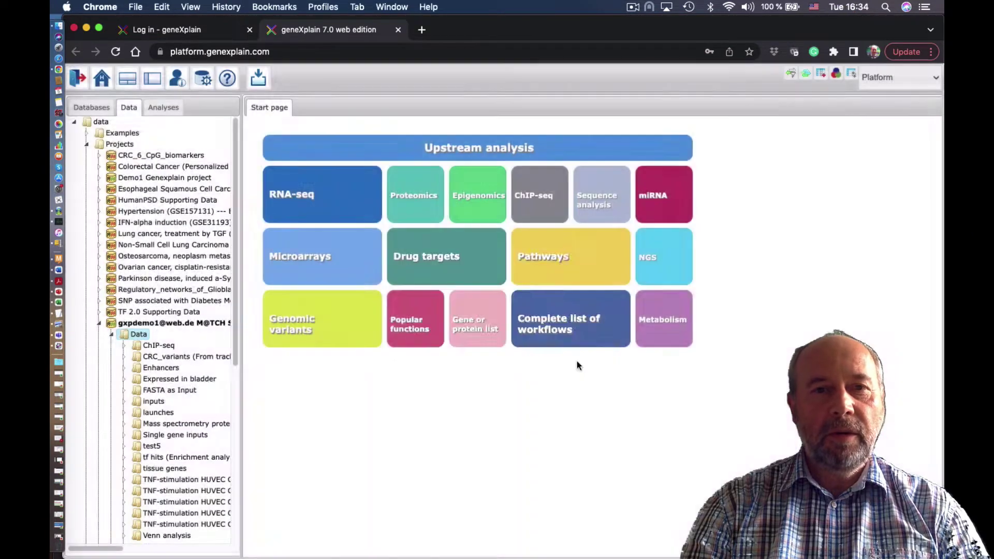
pyautogui.moveTo(242, 417); pyautogui.dragTo(317, 418)
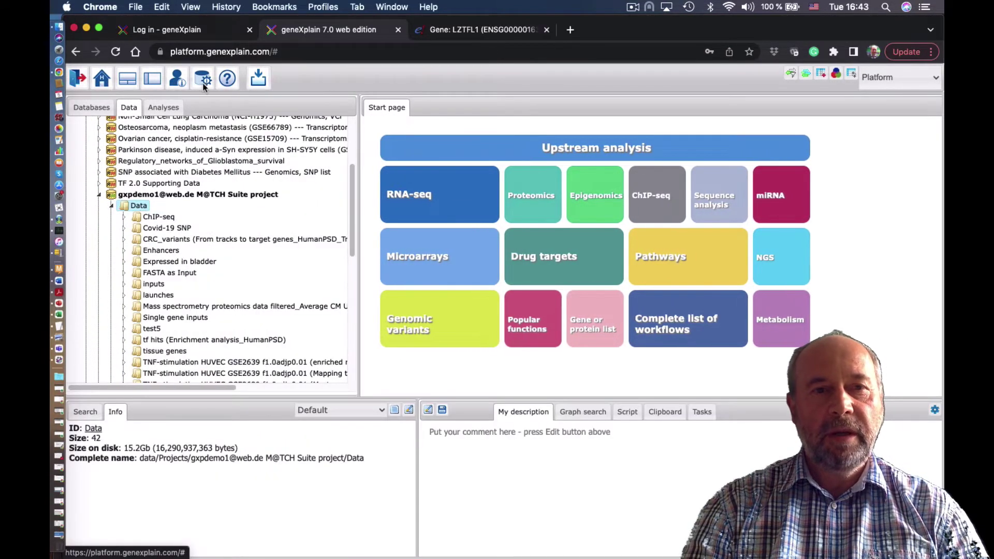
# Step: Open Convert table to VCF track and create and select a new SNP COVID19 folder
pyautogui.click(163, 107)
pyautogui.doubleClick(174, 265)
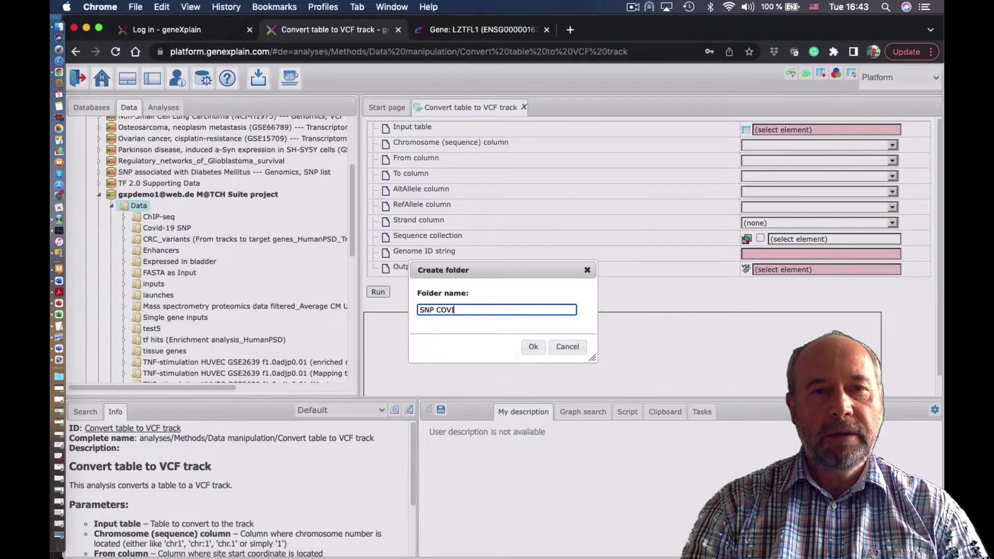
pyautogui.write('D-19')
pyautogui.click(533, 346)
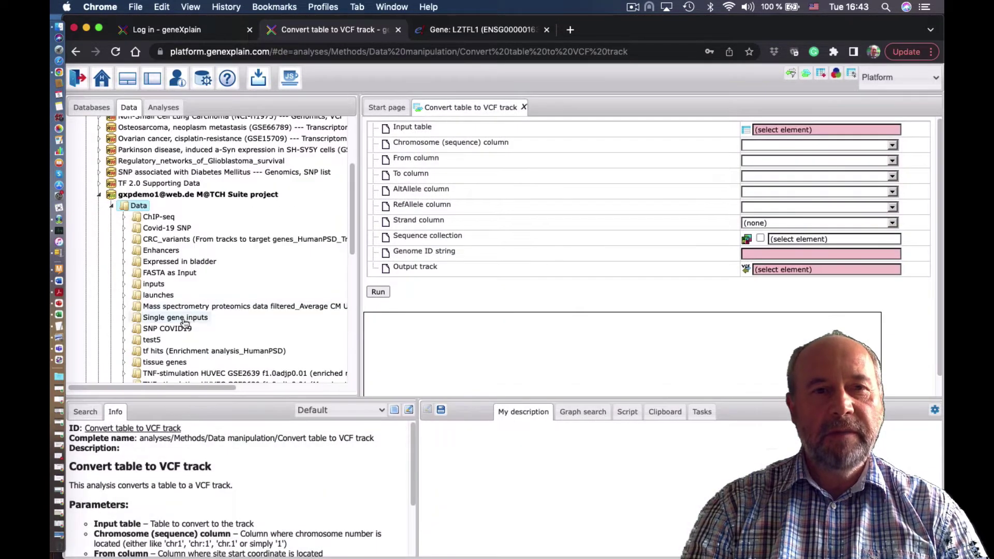
pyautogui.click(184, 327)
# Step: Upload the COVID-19 GWAS results file as a Tabular table with rsid as the ID column
pyautogui.click(259, 78)
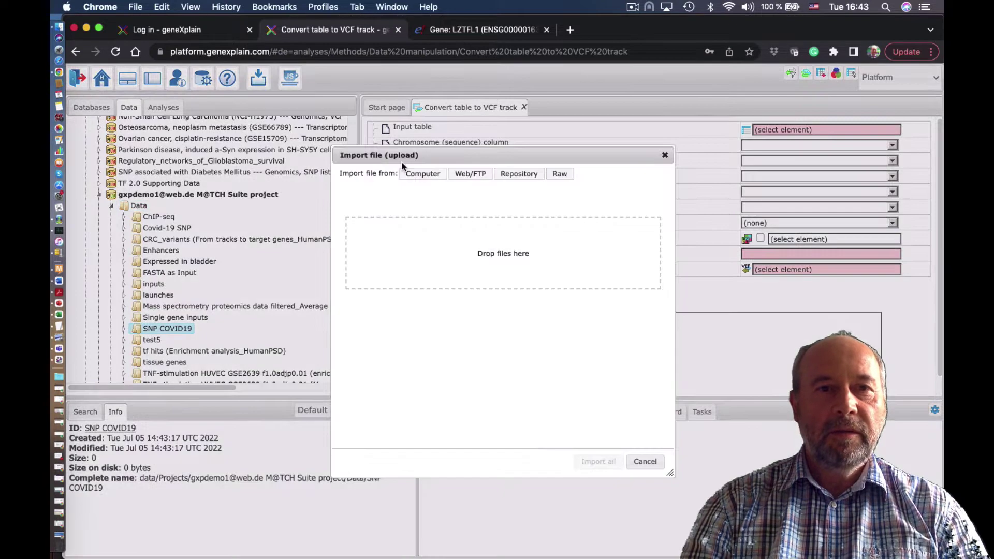
pyautogui.click(422, 174)
pyautogui.click(324, 108)
pyautogui.click(901, 390)
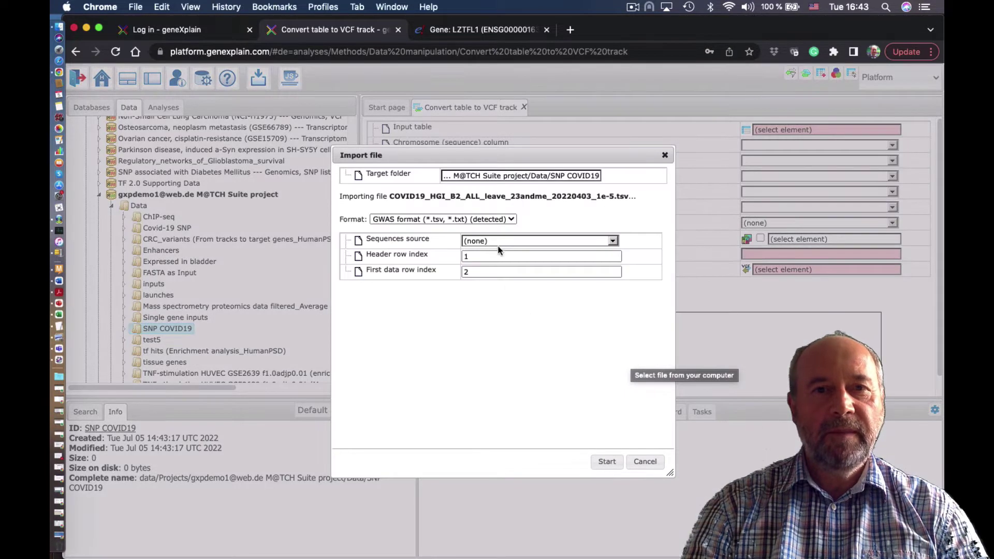
pyautogui.click(507, 219)
pyautogui.click(480, 226)
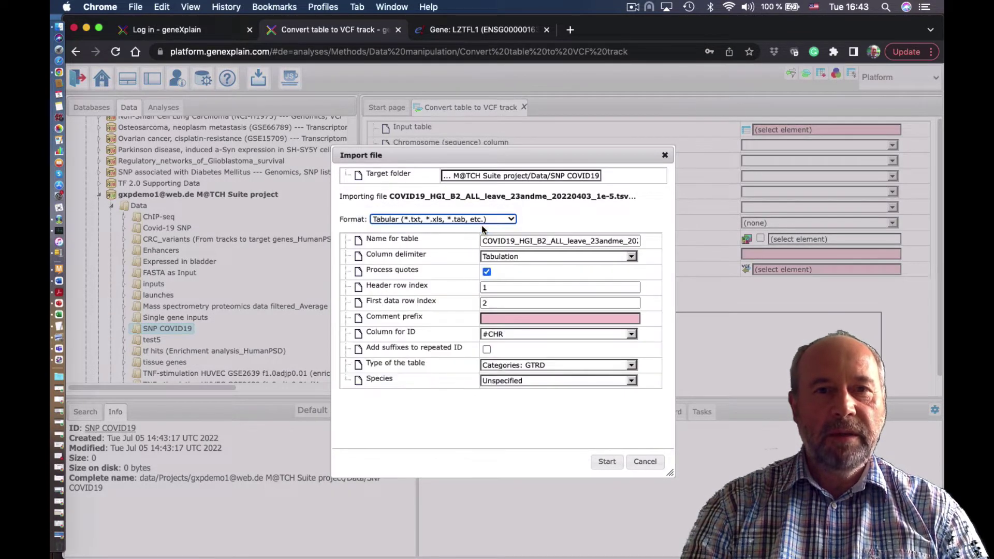
pyautogui.click(509, 337)
pyautogui.click(525, 513)
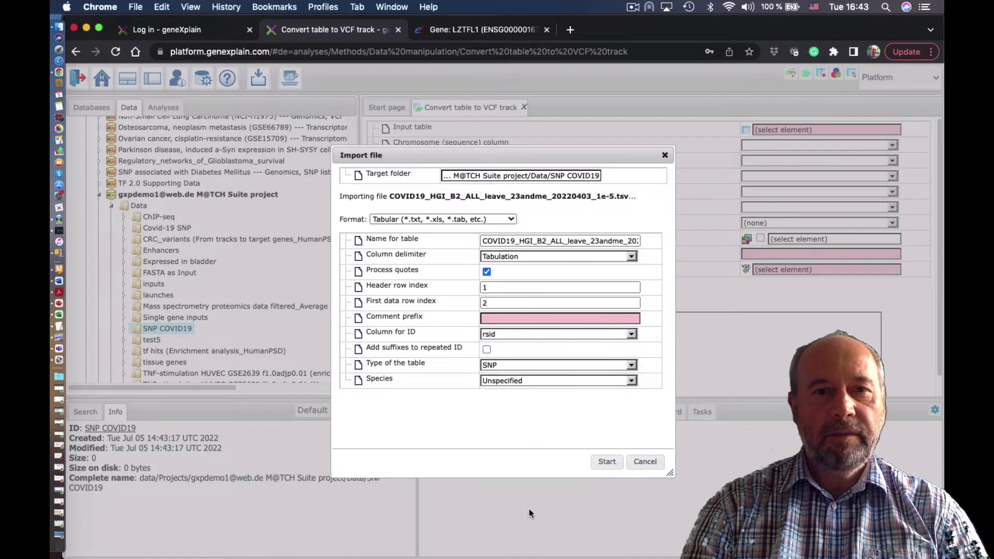
pyautogui.click(607, 462)
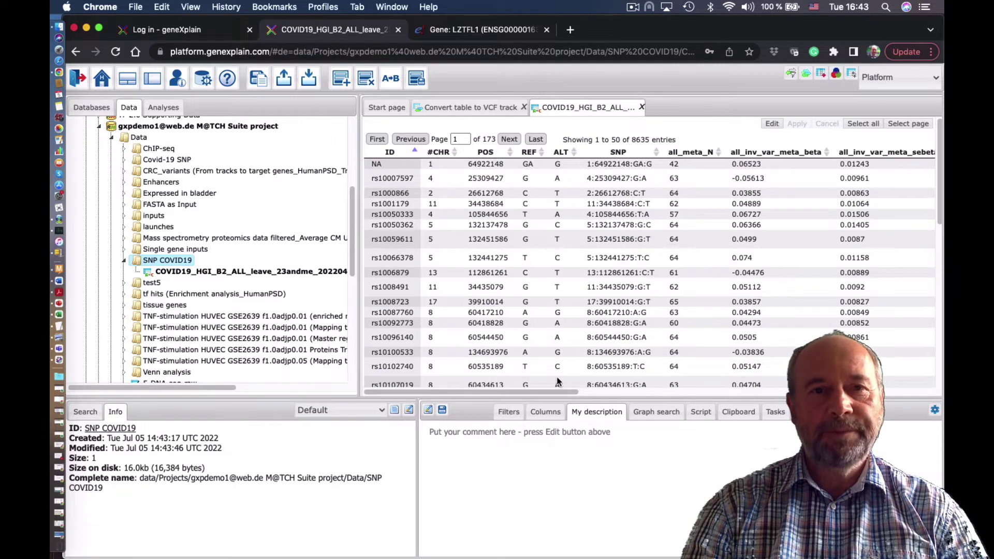
# Step: Set the COVID19 table as input with POS for from/to, ALT and REF allele columns
pyautogui.click(468, 108)
pyautogui.moveTo(251, 272); pyautogui.dragTo(805, 129)
pyautogui.click(776, 161)
pyautogui.click(761, 190)
pyautogui.click(771, 176)
pyautogui.click(768, 206)
pyautogui.click(769, 192)
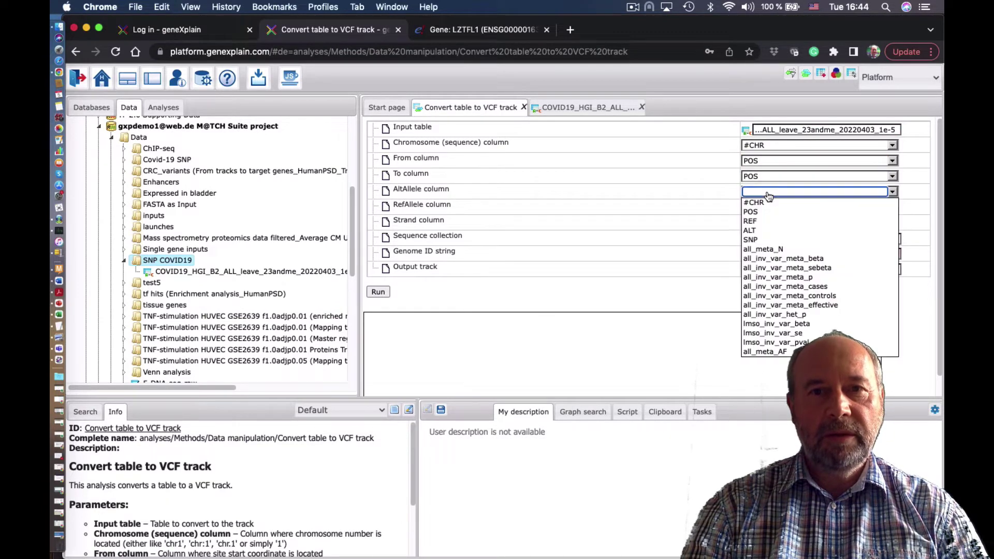
pyautogui.click(768, 231)
pyautogui.click(766, 208)
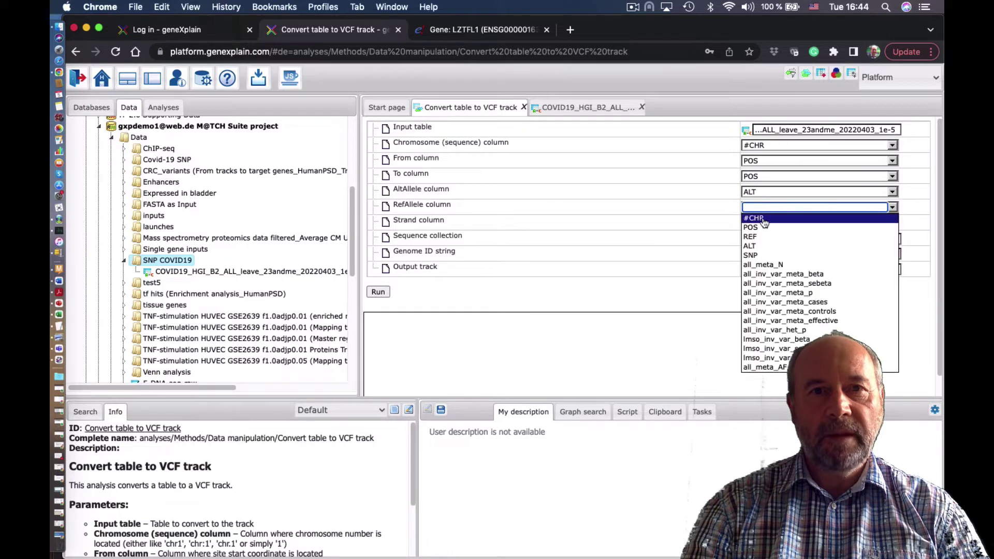
pyautogui.click(768, 239)
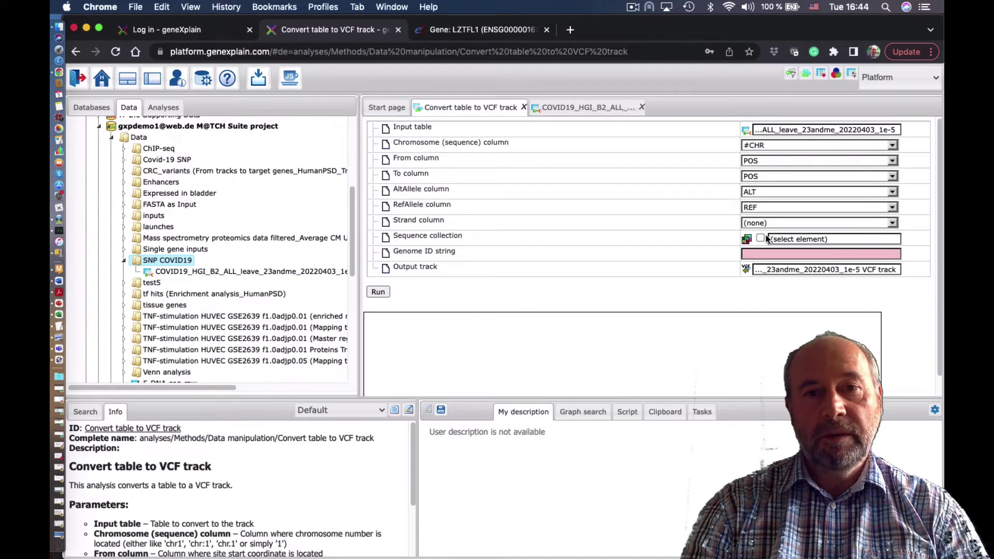
# Step: Use chromosomes GRCh38 as the sequence collection and run the VCF conversion
pyautogui.click(92, 107)
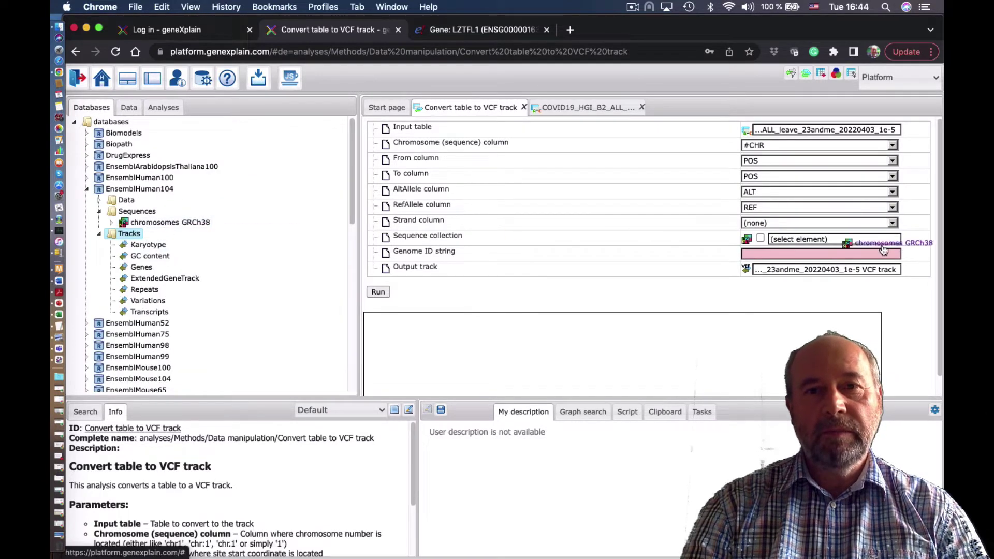
pyautogui.moveTo(880, 250); pyautogui.dragTo(843, 243)
pyautogui.click(377, 292)
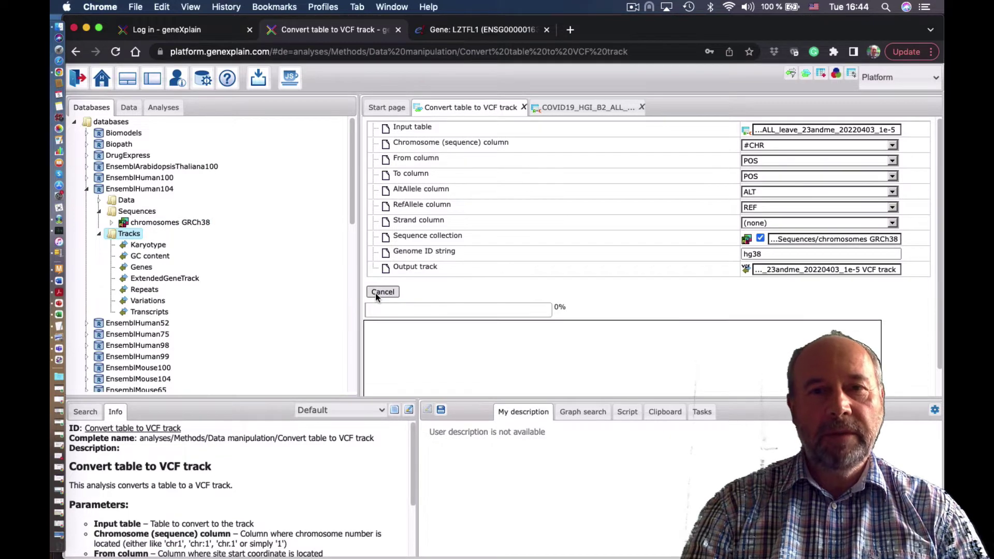
# Step: Zoom out the genome view and add the Ensembl Variations track to the browser
pyautogui.click(127, 107)
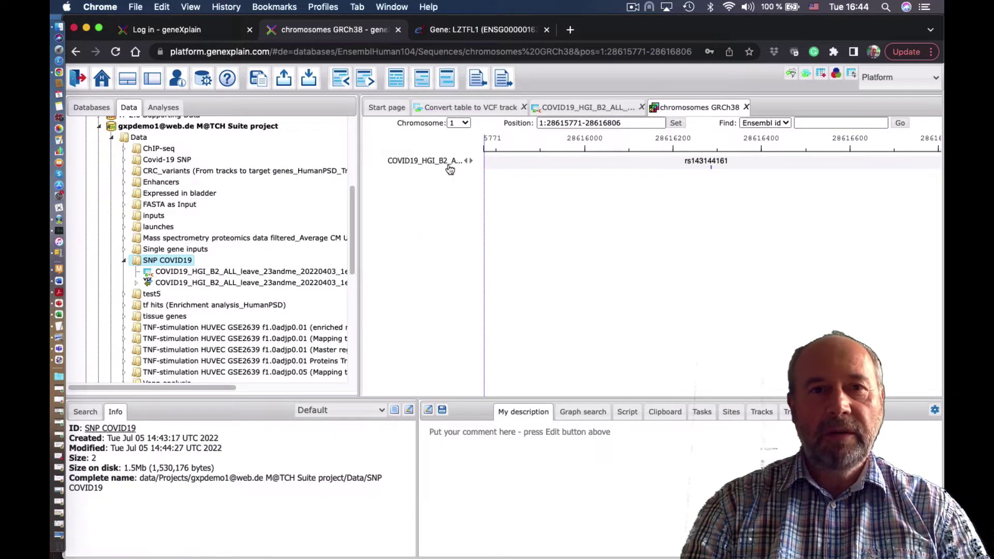
pyautogui.click(351, 83)
pyautogui.click(350, 82)
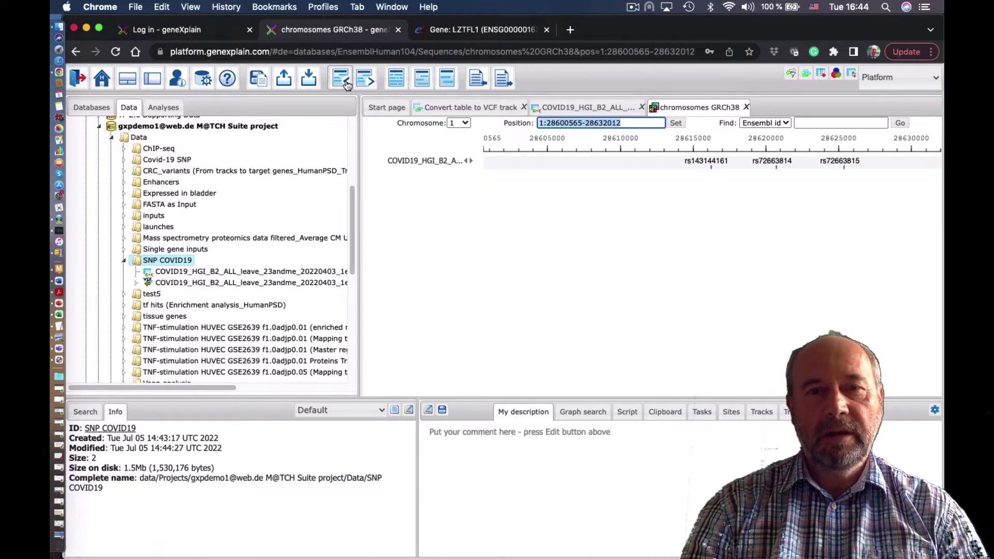
pyautogui.click(91, 107)
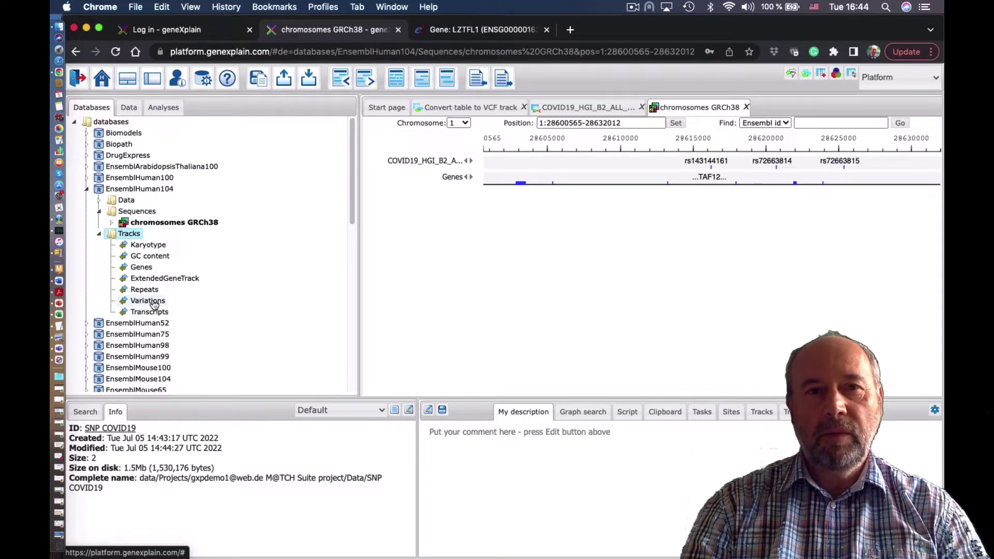
pyautogui.moveTo(154, 304); pyautogui.dragTo(472, 275)
# Step: Zoom in and compare rs143144161 details in the COVID19 and Variations tracks
pyautogui.click(364, 82)
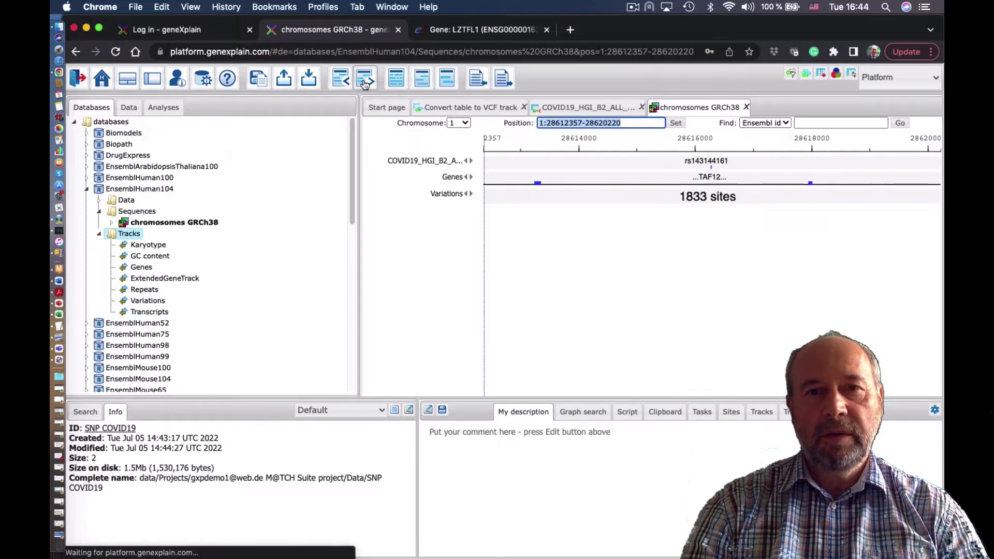
pyautogui.click(364, 83)
pyautogui.click(364, 83)
pyautogui.click(364, 83)
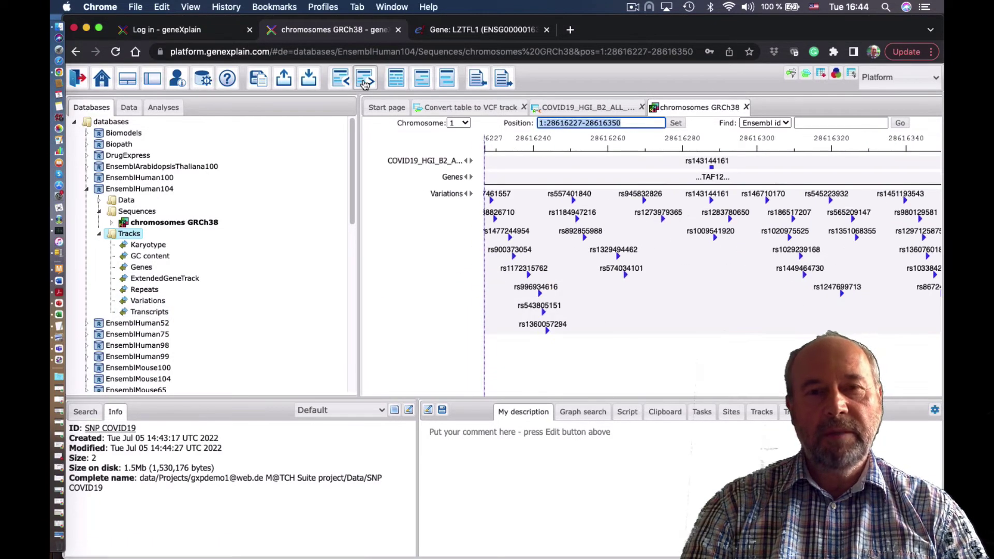
pyautogui.click(713, 162)
pyautogui.scroll(-10, 207, 461)
pyautogui.scroll(10, 238, 458)
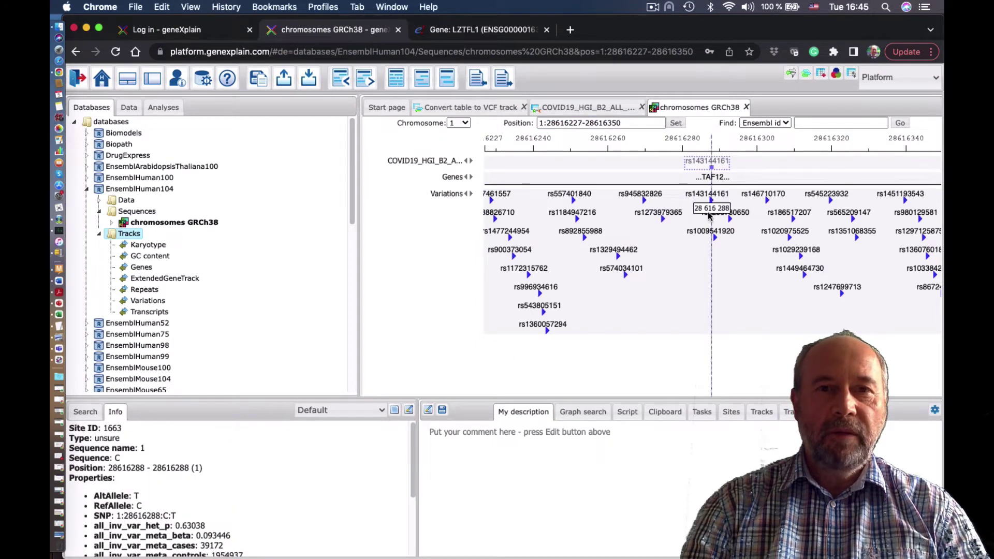
pyautogui.click(713, 195)
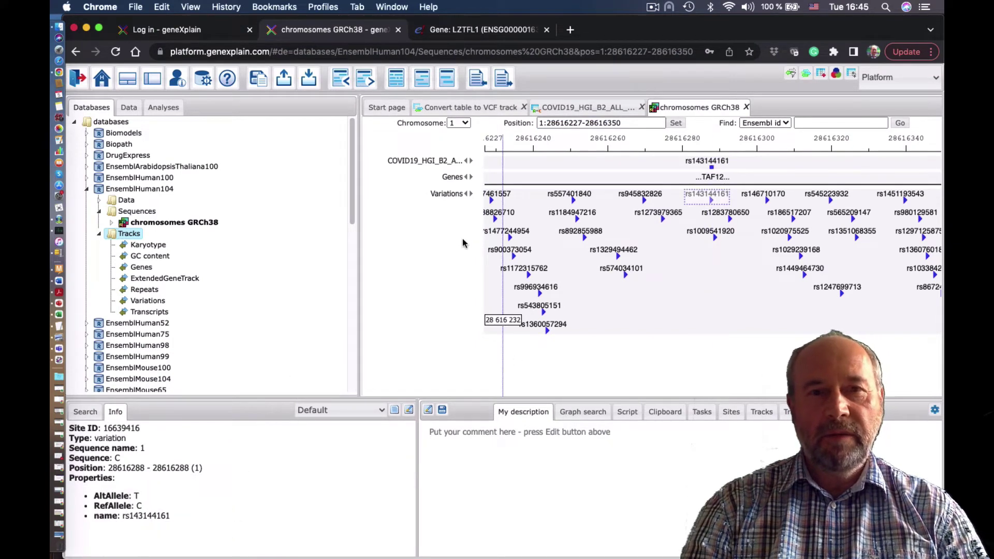
pyautogui.click(126, 107)
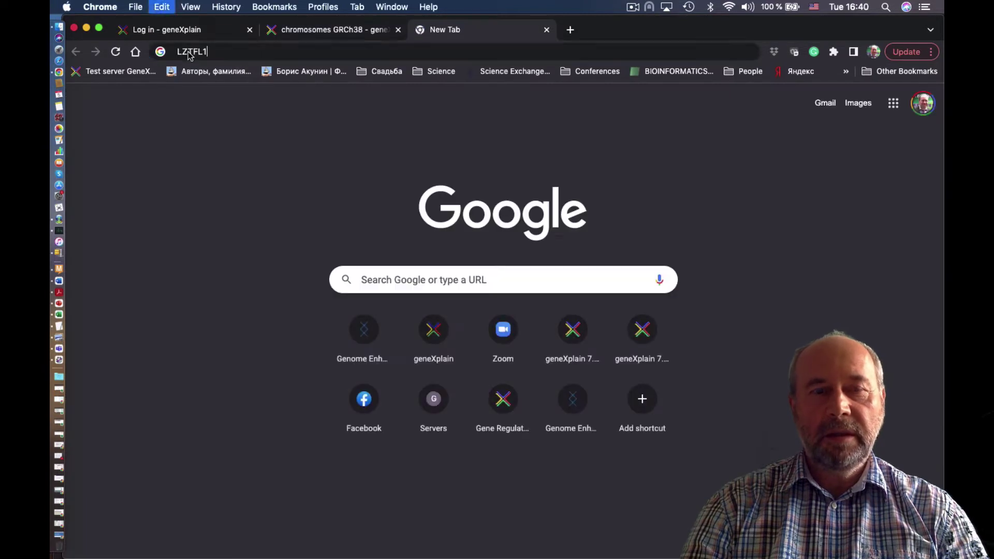
pyautogui.write('LZTFL1 ensembl')
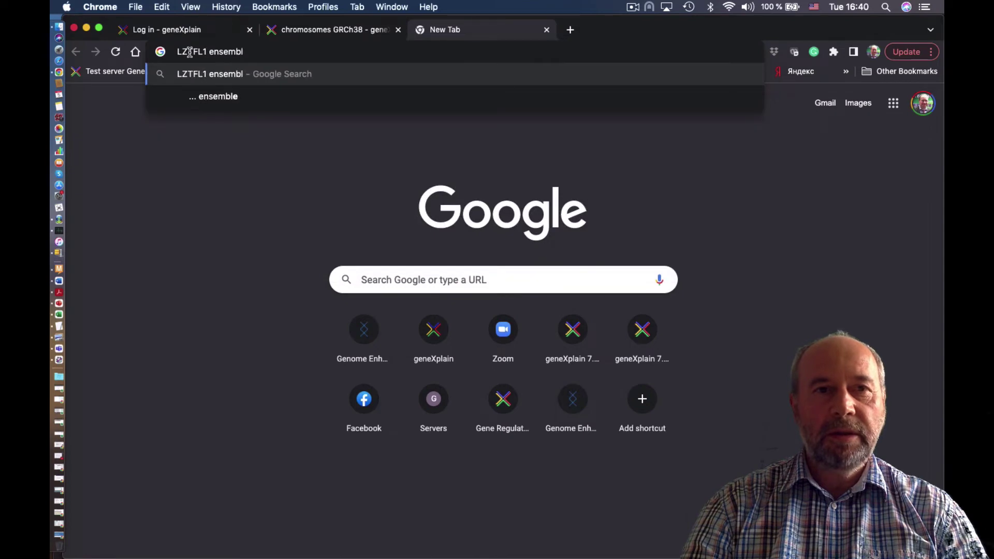
pyautogui.press('Return')
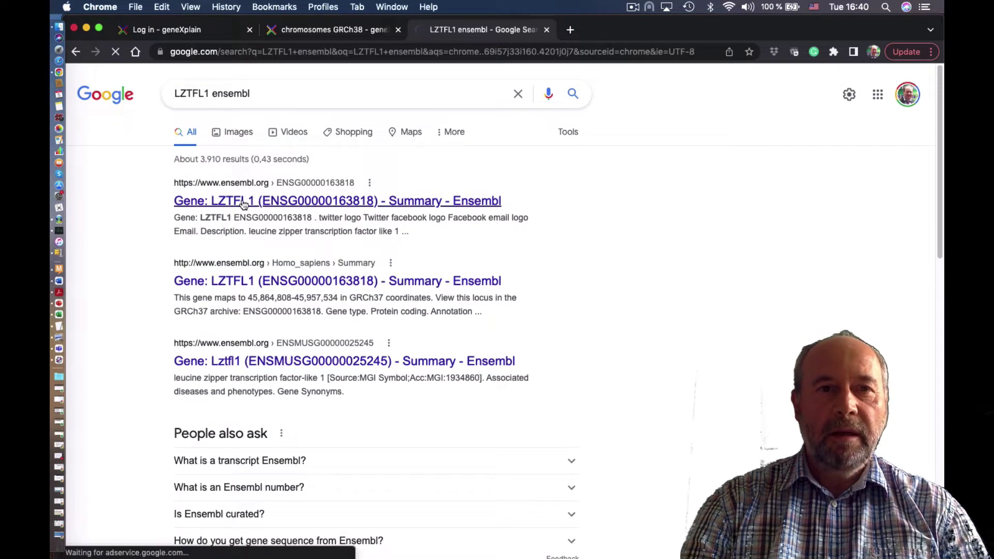
pyautogui.click(243, 202)
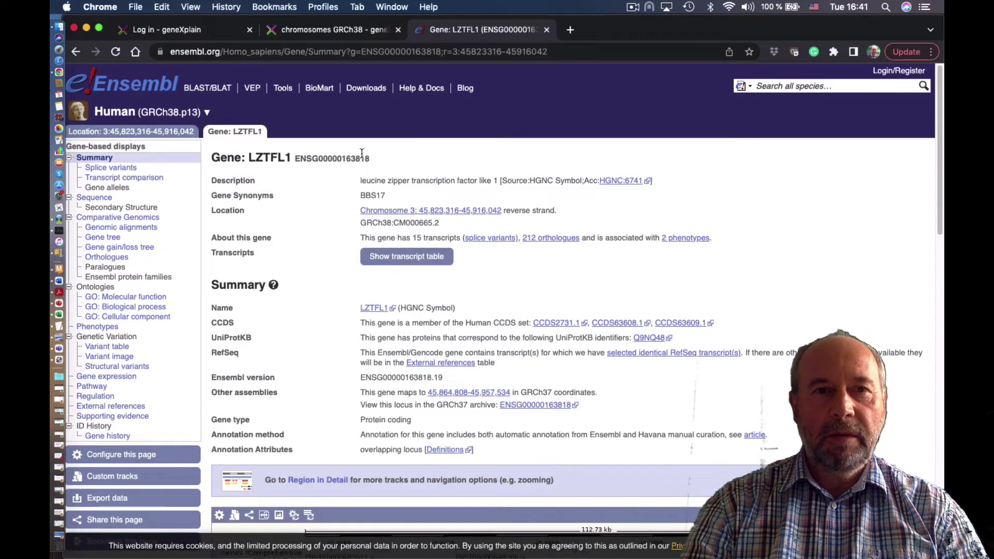
pyautogui.click(306, 29)
pyautogui.click(804, 123)
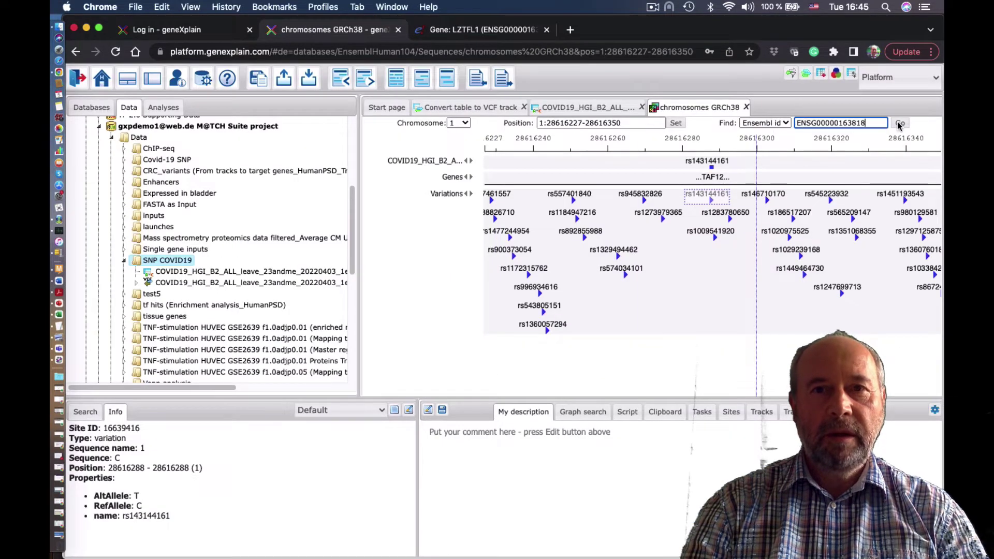
pyautogui.click(900, 125)
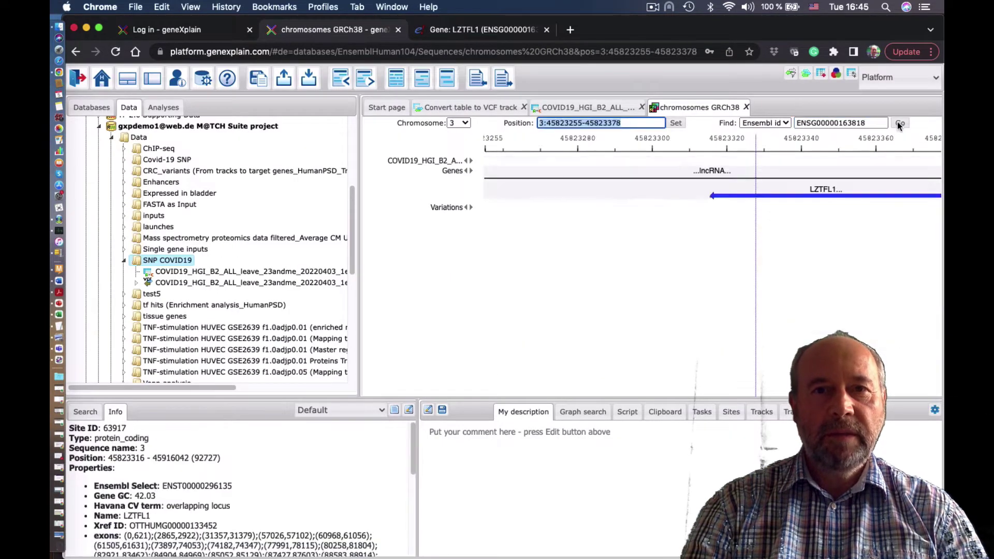
pyautogui.click(340, 77)
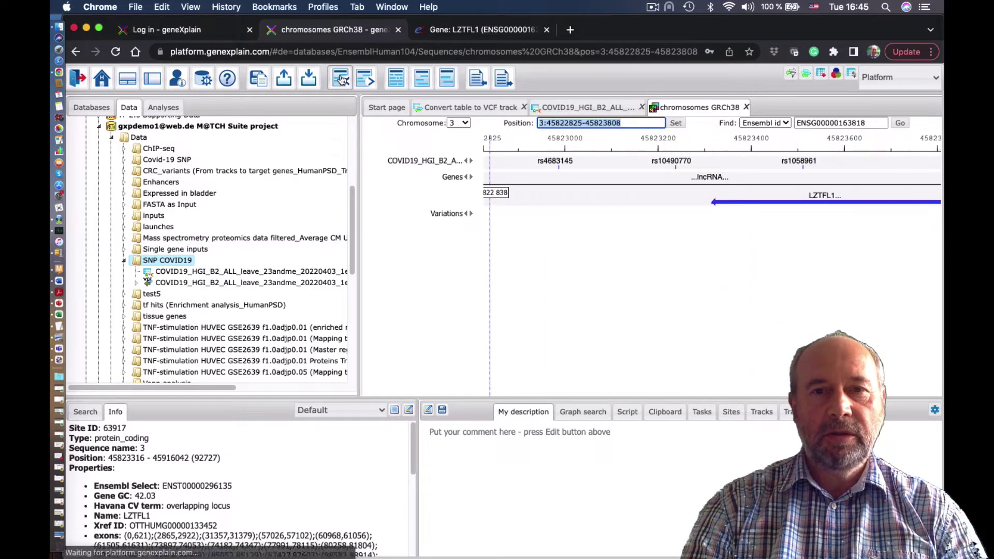
pyautogui.click(341, 80)
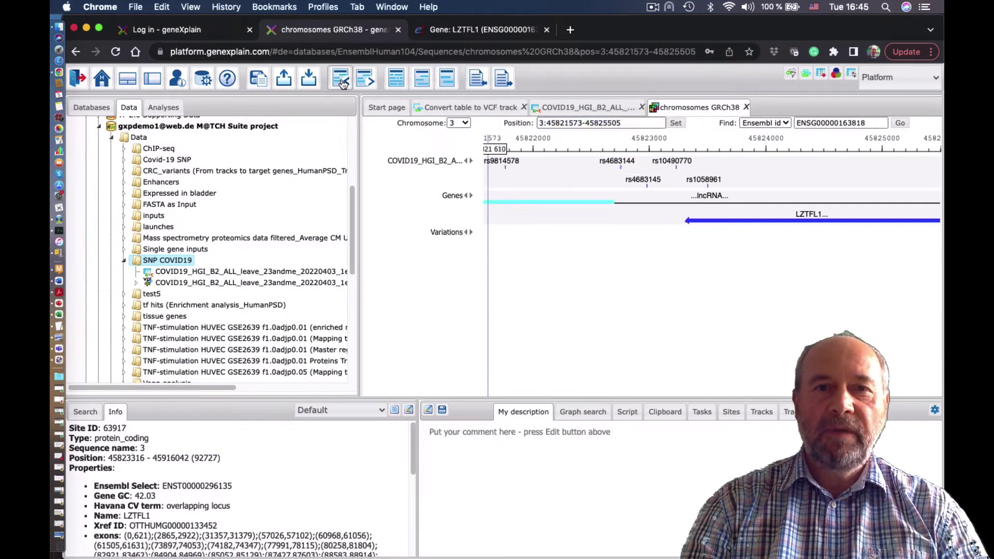
pyautogui.click(341, 80)
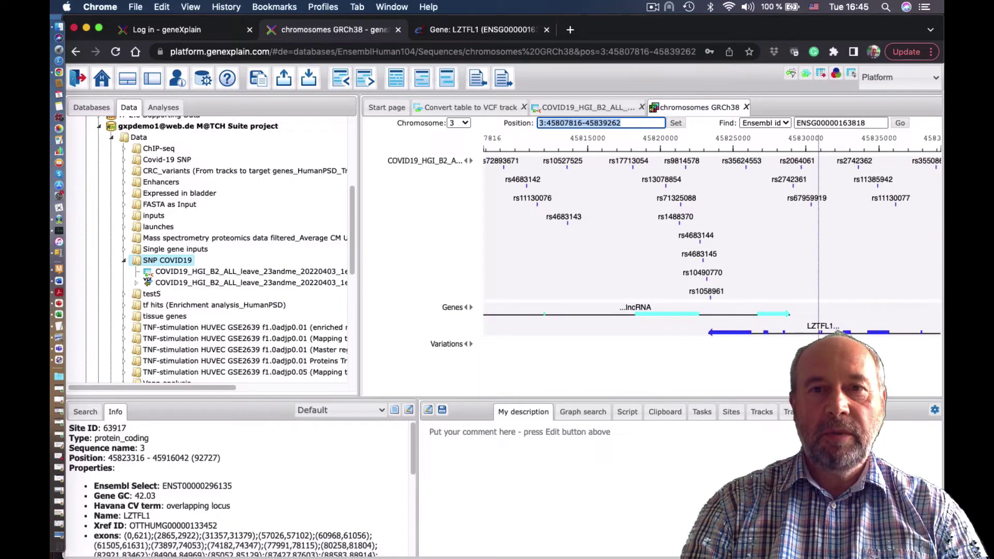
pyautogui.moveTo(870, 248); pyautogui.dragTo(682, 248)
# Step: Inspect rs11385942's info (G to GA) and zoom in to its surrounding sequence
pyautogui.click(685, 192)
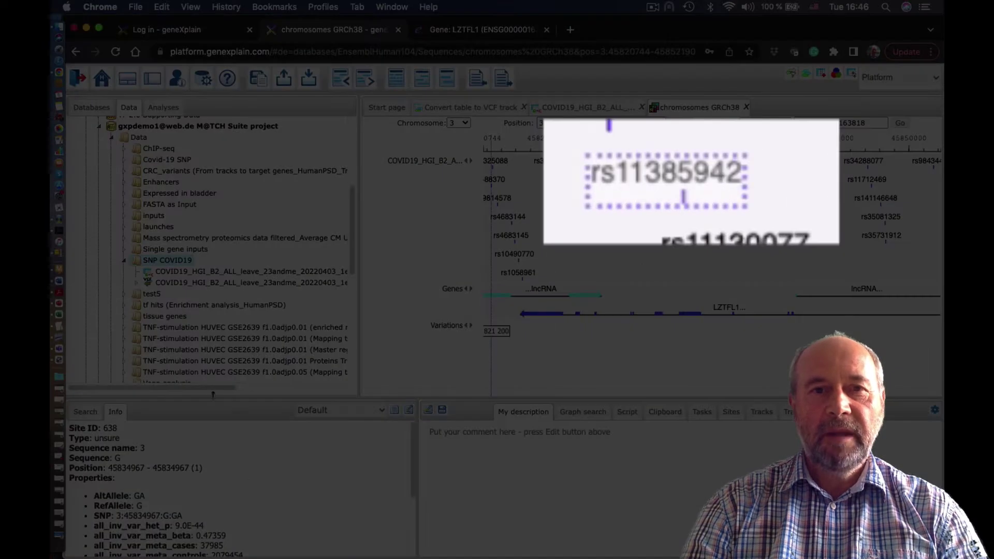
pyautogui.moveTo(213, 395); pyautogui.dragTo(220, 330)
pyautogui.scroll(-1, 196, 527)
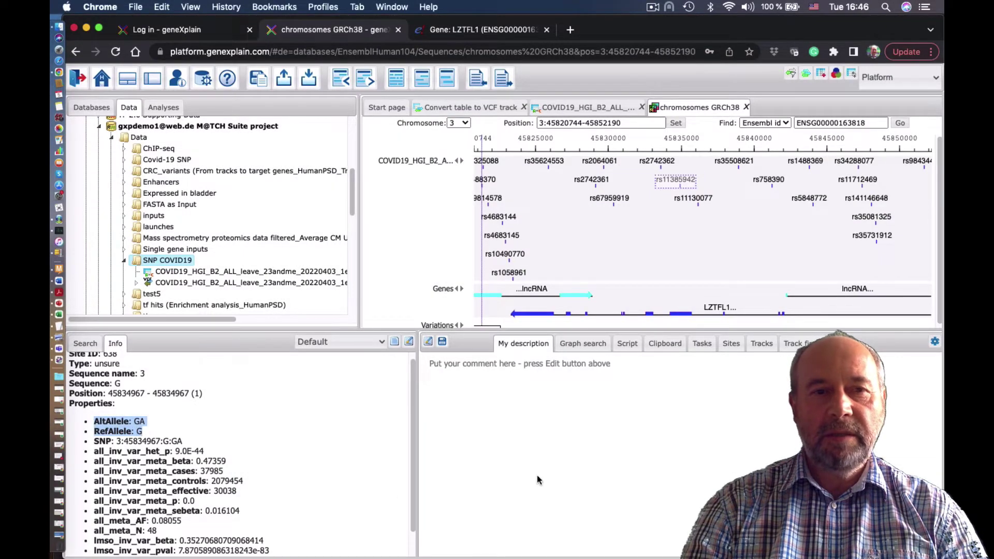
pyautogui.click(364, 86)
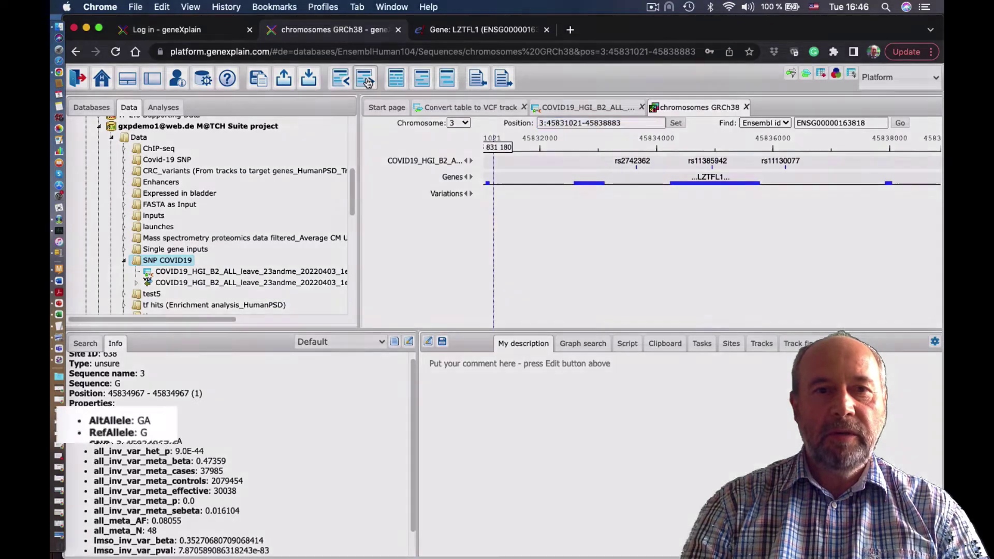
pyautogui.click(365, 82)
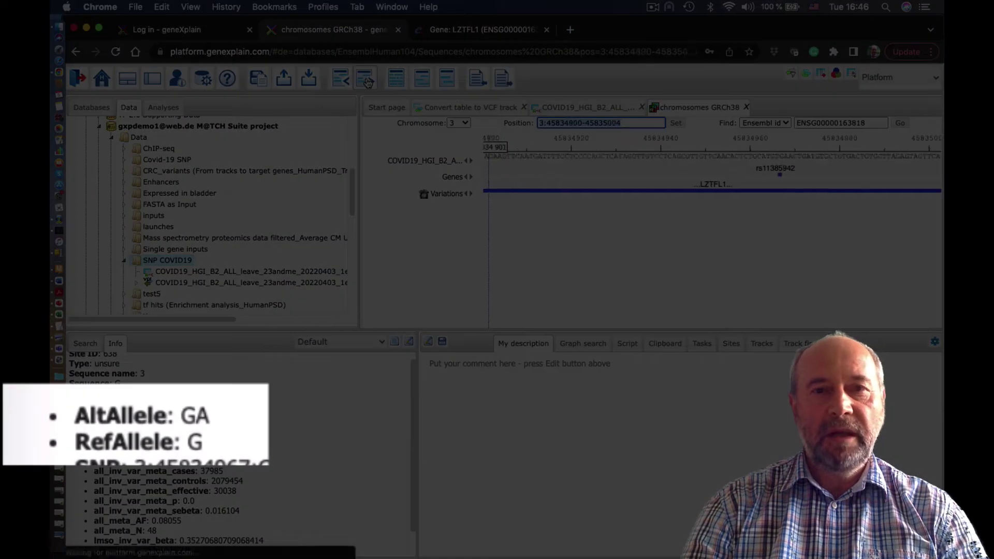
pyautogui.click(653, 7)
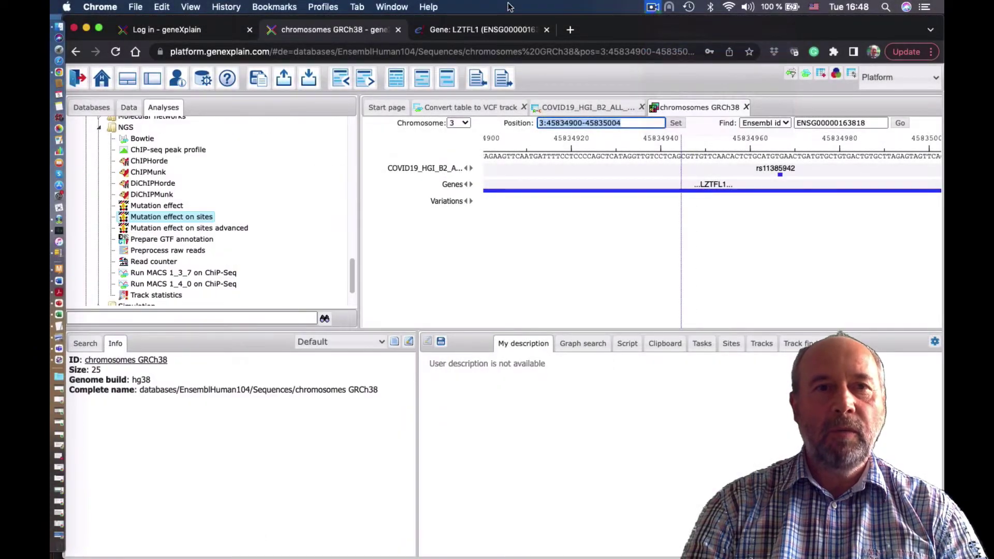
pyautogui.scroll(5, 350, 125)
# Step: Open Mutation effect on TF binding sites from Genomic variants with the COVID19 VCF track as input
pyautogui.click(384, 107)
pyautogui.click(417, 333)
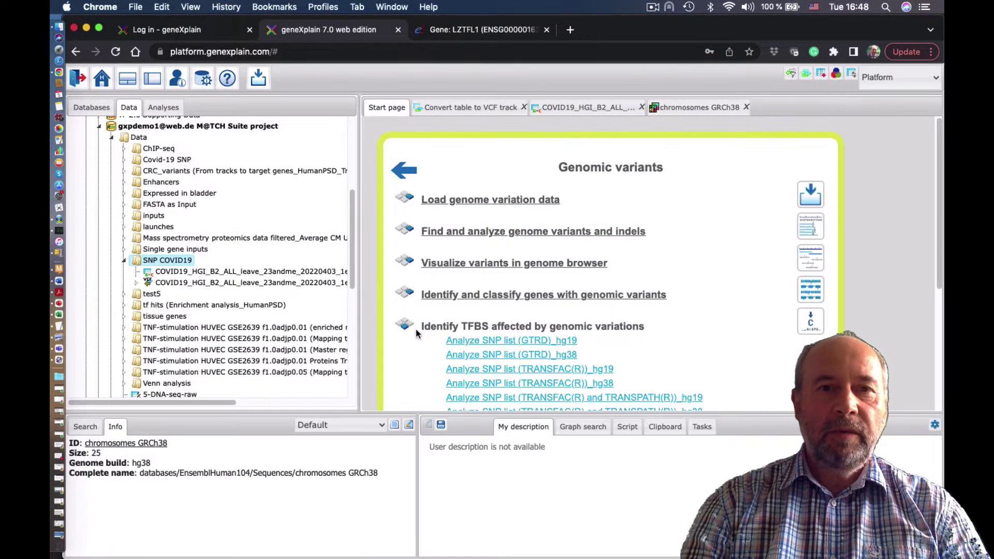
pyautogui.scroll(-3, 460, 340)
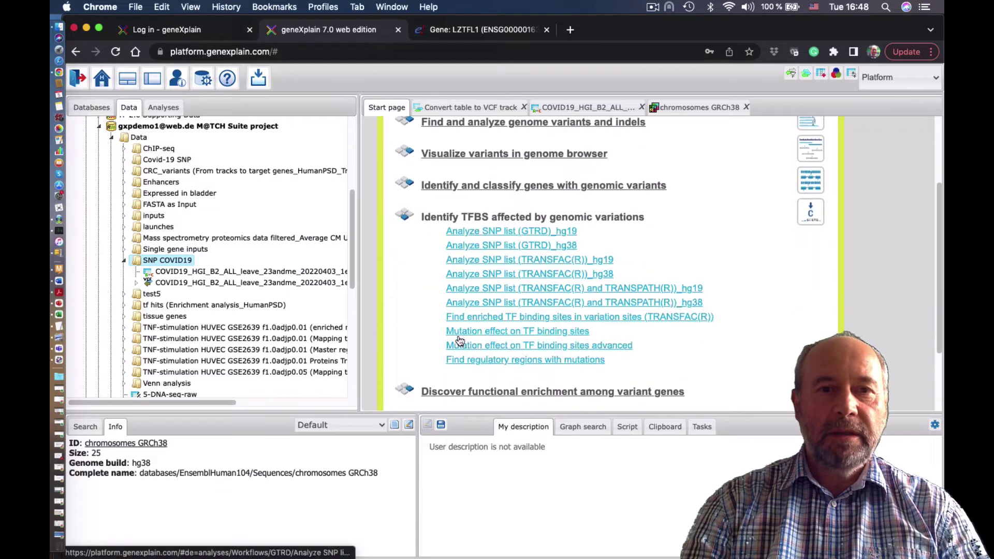
pyautogui.click(524, 331)
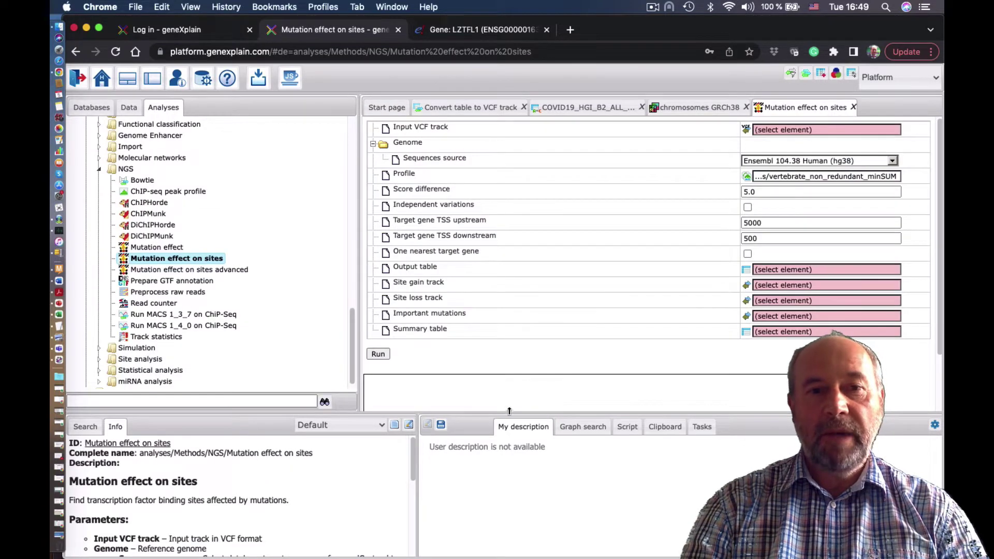
pyautogui.moveTo(509, 411); pyautogui.dragTo(507, 390)
pyautogui.click(129, 108)
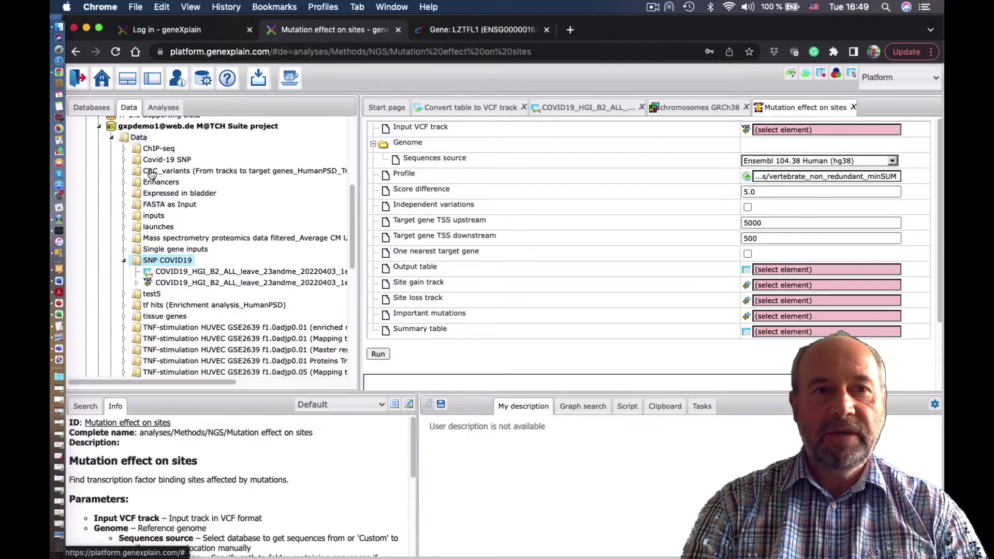
pyautogui.moveTo(255, 288); pyautogui.dragTo(811, 133)
# Step: Set TRANSFAC 2022.1 profile vertebrate_human_p0.001, score difference 0.9, one nearest gene, and run
pyautogui.click(93, 108)
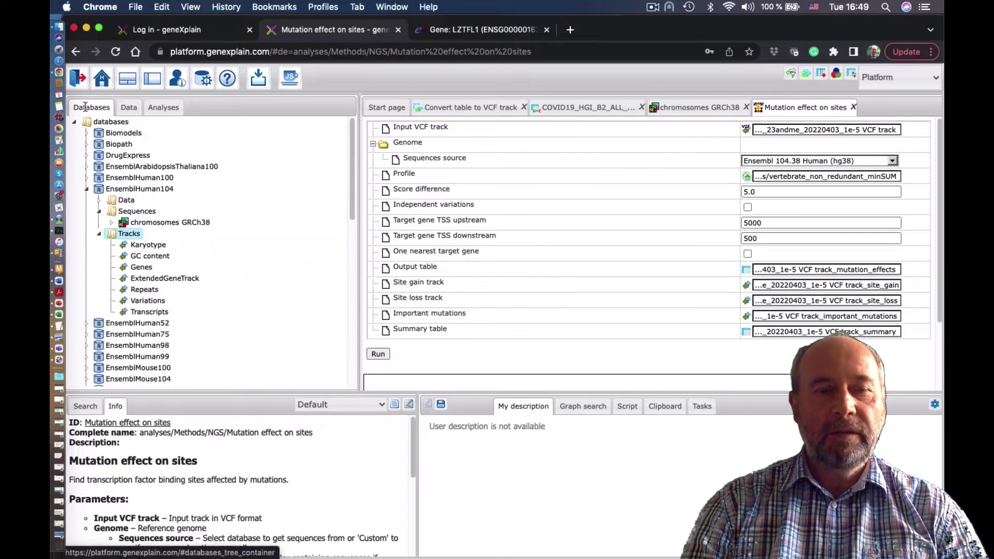
pyautogui.scroll(-10, 117, 259)
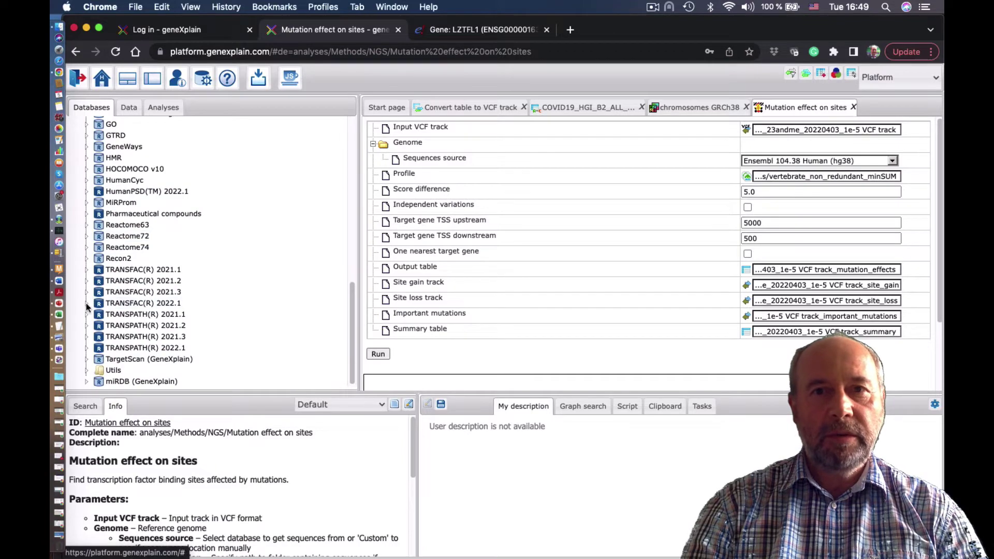
pyautogui.click(86, 304)
pyautogui.doubleClick(124, 314)
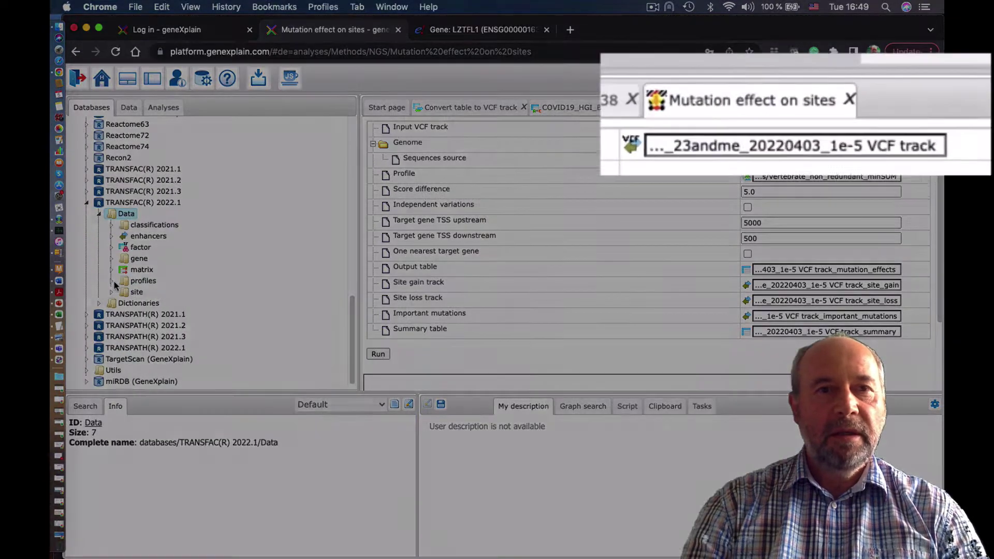
pyautogui.doubleClick(117, 284)
pyautogui.scroll(-5, 166, 289)
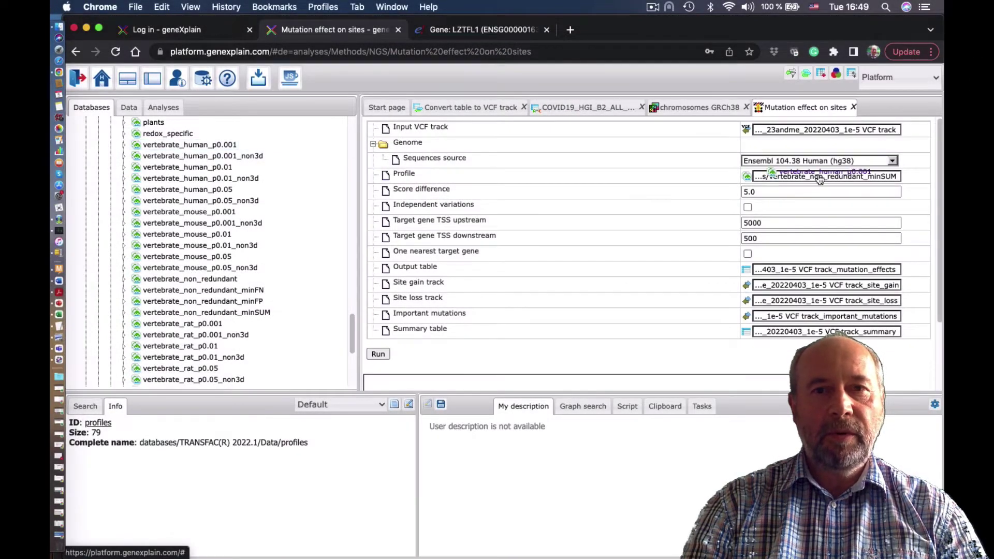
pyautogui.moveTo(819, 178); pyautogui.dragTo(818, 177)
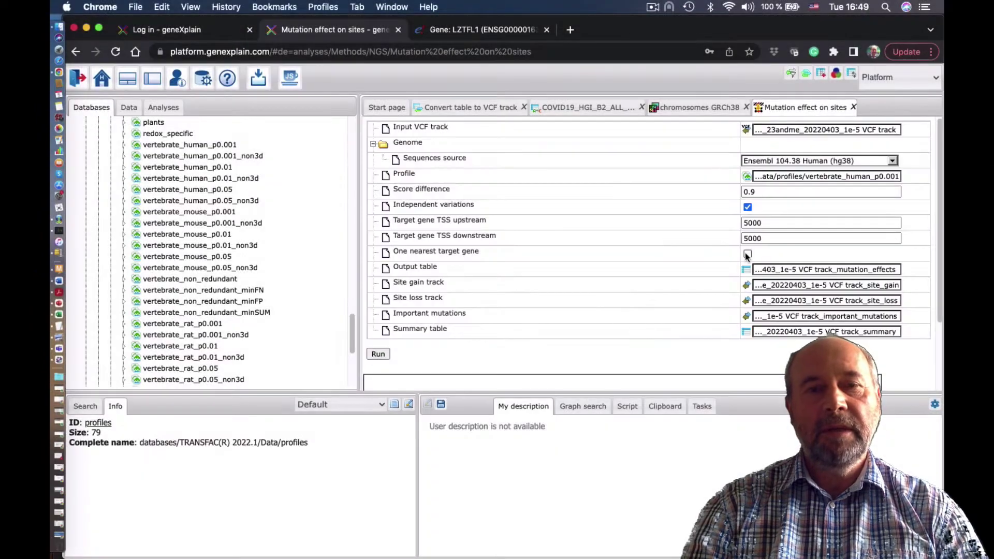
pyautogui.click(748, 254)
pyautogui.click(378, 354)
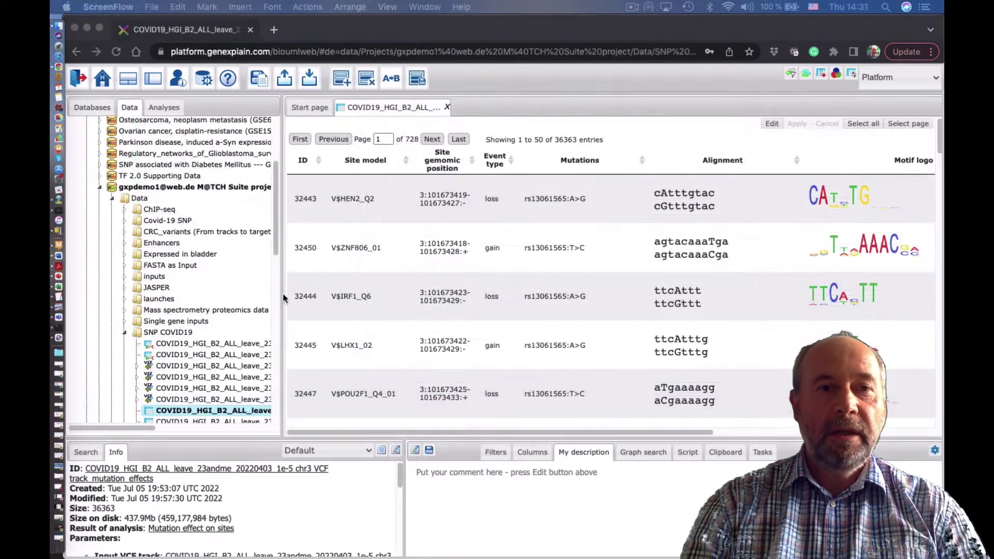
# Step: Filter the results table to Mutations containing rs11385942
pyautogui.click(283, 298)
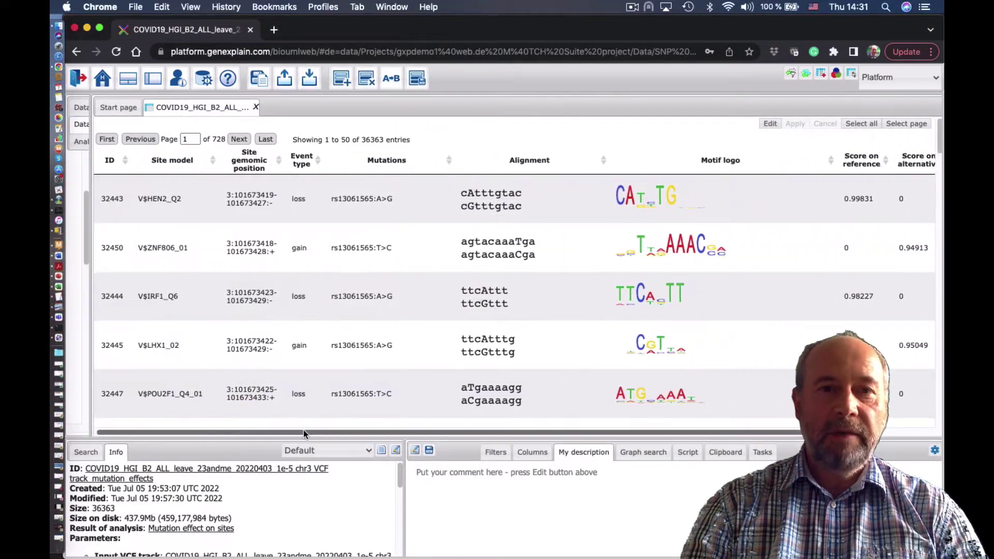
pyautogui.moveTo(304, 433); pyautogui.dragTo(340, 440)
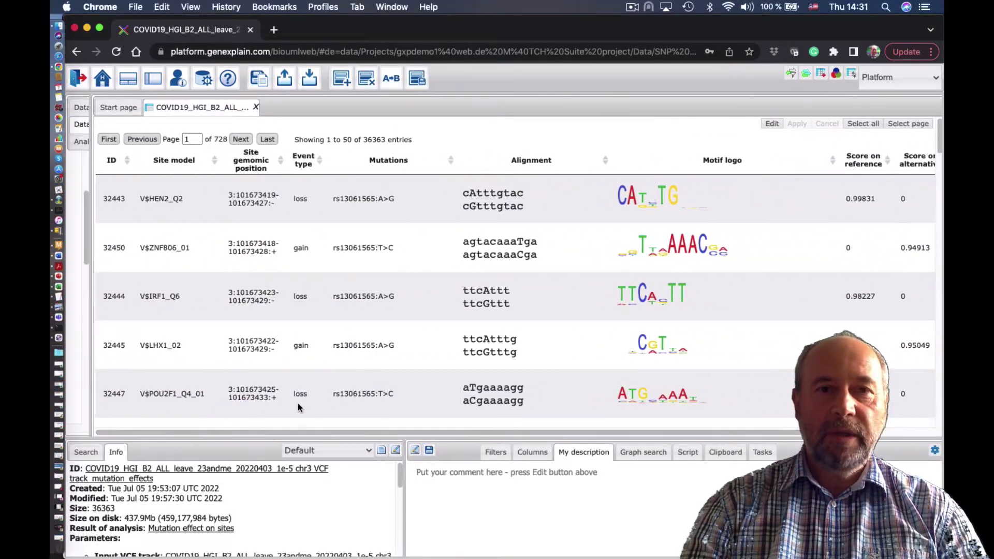
pyautogui.click(495, 452)
pyautogui.click(480, 481)
pyautogui.click(486, 538)
pyautogui.click(532, 497)
pyautogui.click(539, 537)
pyautogui.click(526, 507)
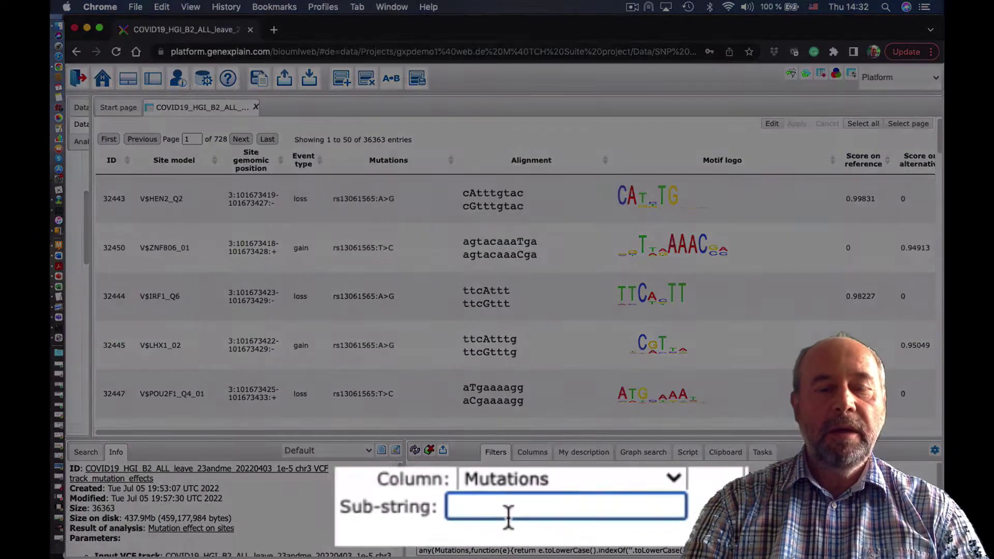
pyautogui.write('rs11385942')
pyautogui.press('Return')
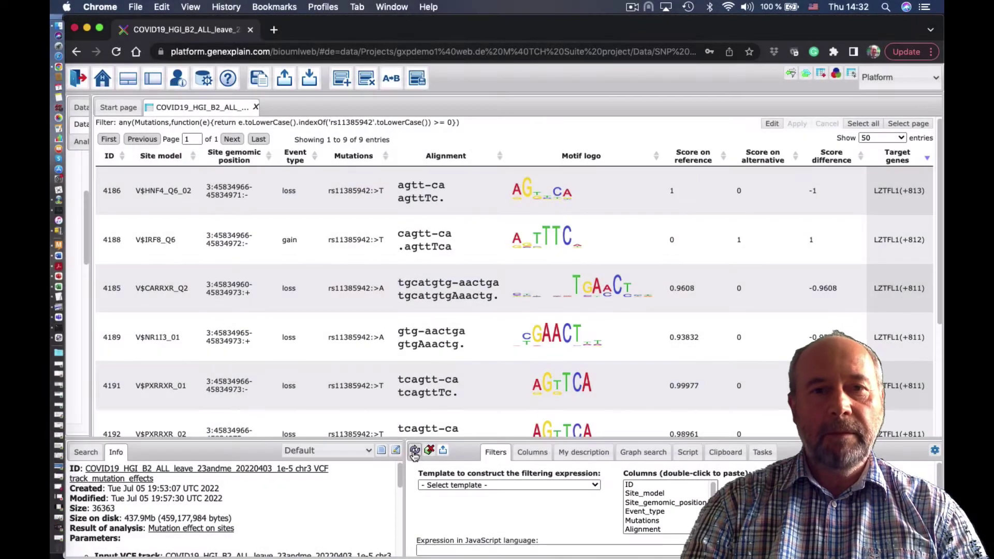
# Step: Compare the V$VDR_02 site-loss row with the V$IRF3_Q3 site-gain row
pyautogui.scroll(-3, 256, 386)
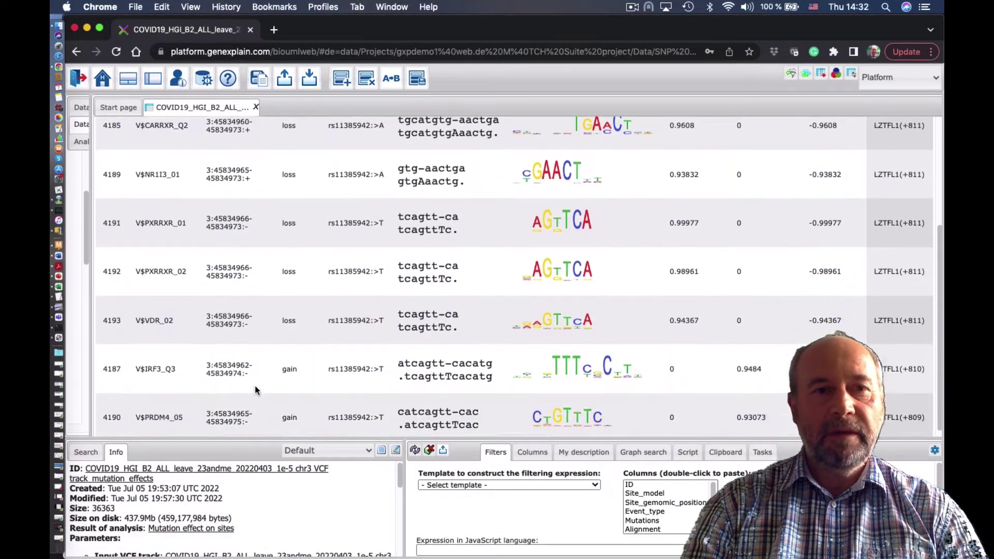
pyautogui.click(206, 330)
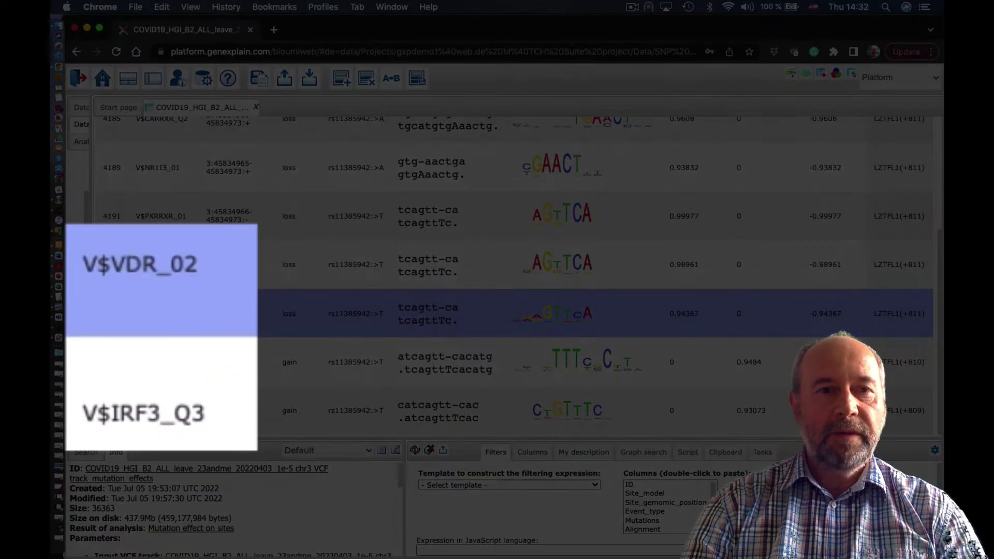
pyautogui.click(207, 363)
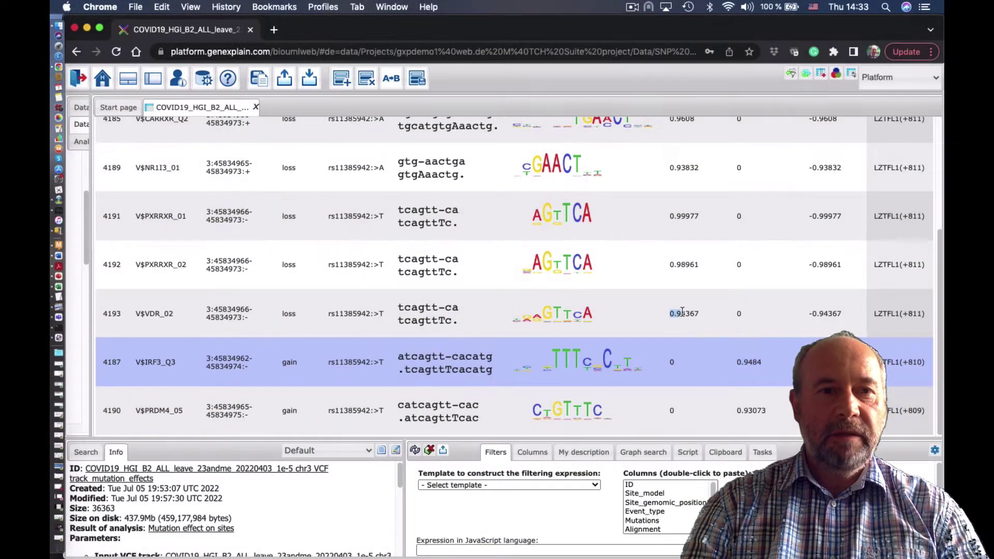
pyautogui.click(682, 311)
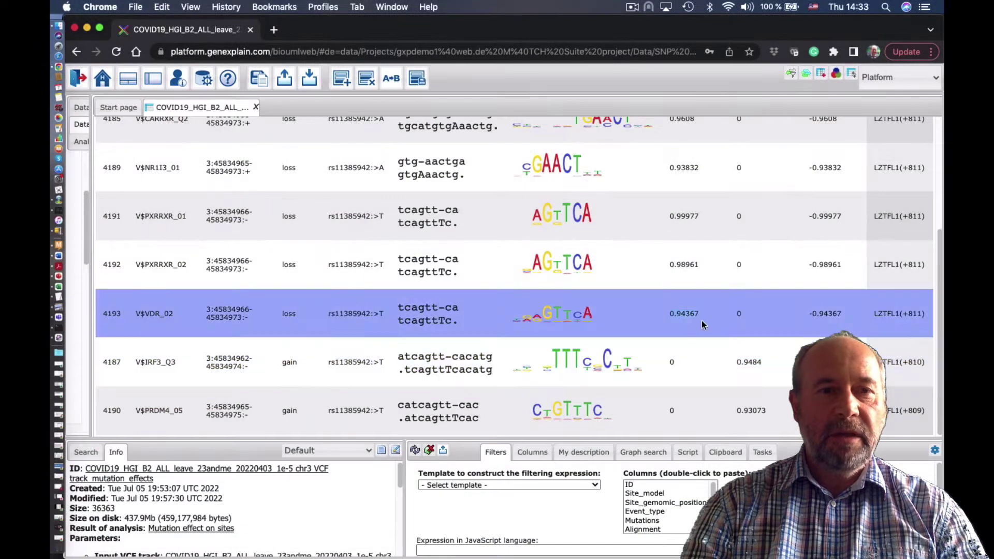
# Step: Add the site gain and site loss tracks to the chromosome 3 genome browser
pyautogui.click(632, 7)
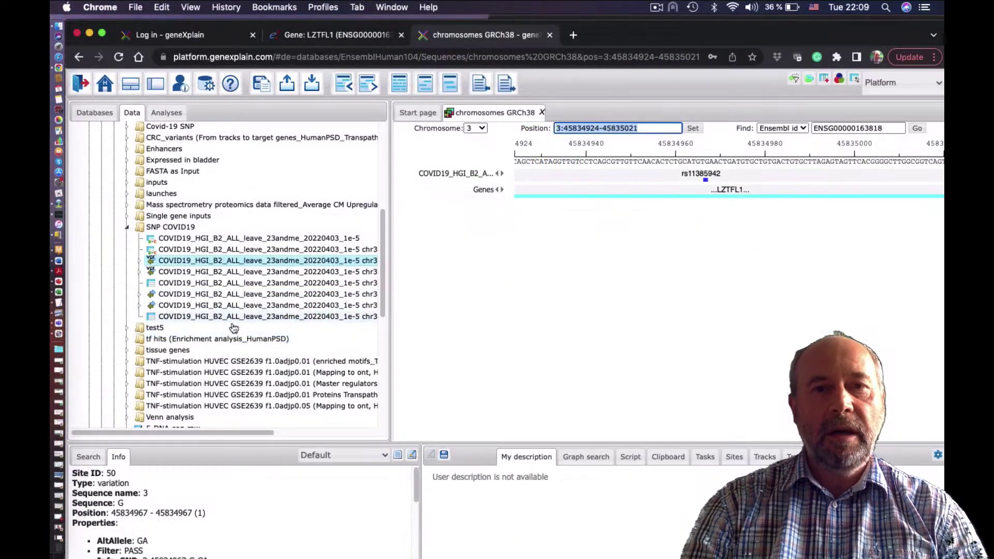
pyautogui.moveTo(229, 433); pyautogui.dragTo(333, 453)
pyautogui.moveTo(299, 301); pyautogui.dragTo(714, 236)
pyautogui.moveTo(276, 314); pyautogui.dragTo(688, 327)
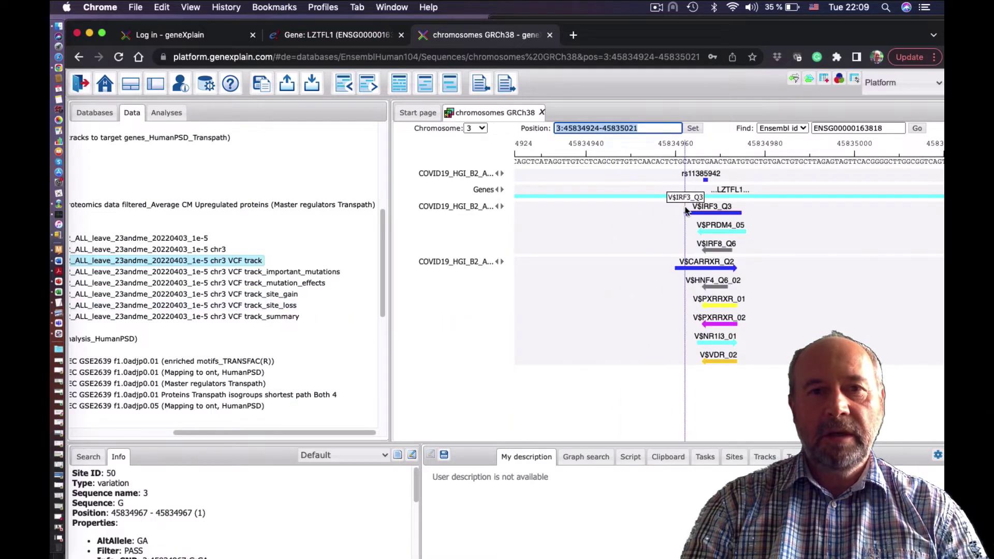
# Step: Show the V$VDR_02 binding site's details in the Info panel and scroll through them
pyautogui.click(715, 357)
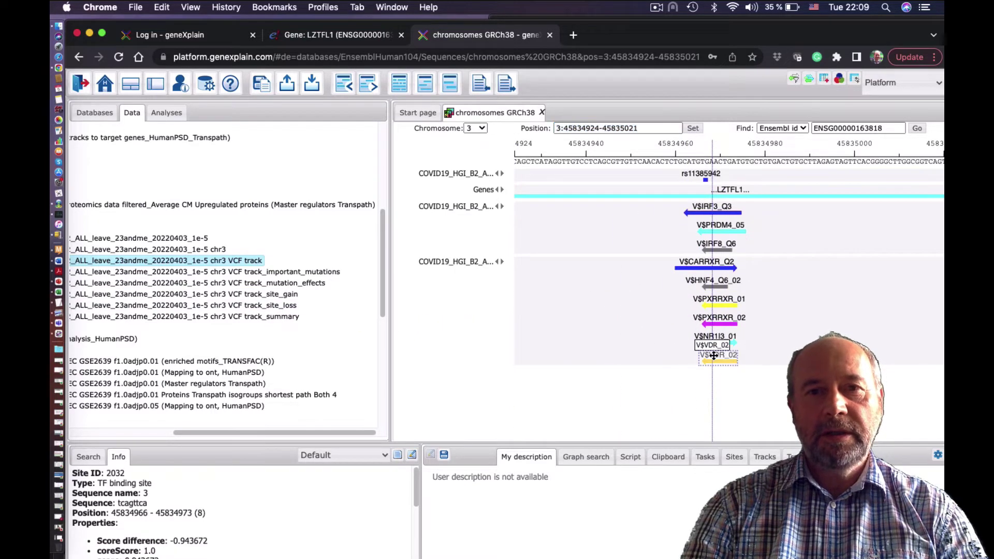
pyautogui.moveTo(214, 444); pyautogui.dragTo(215, 371)
pyautogui.scroll(-3, 188, 475)
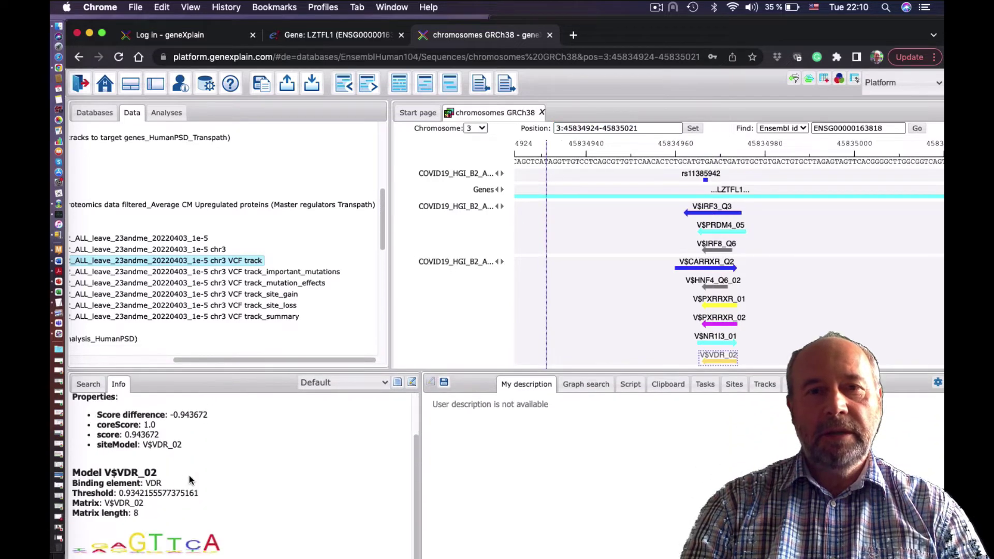
pyautogui.scroll(2, 188, 497)
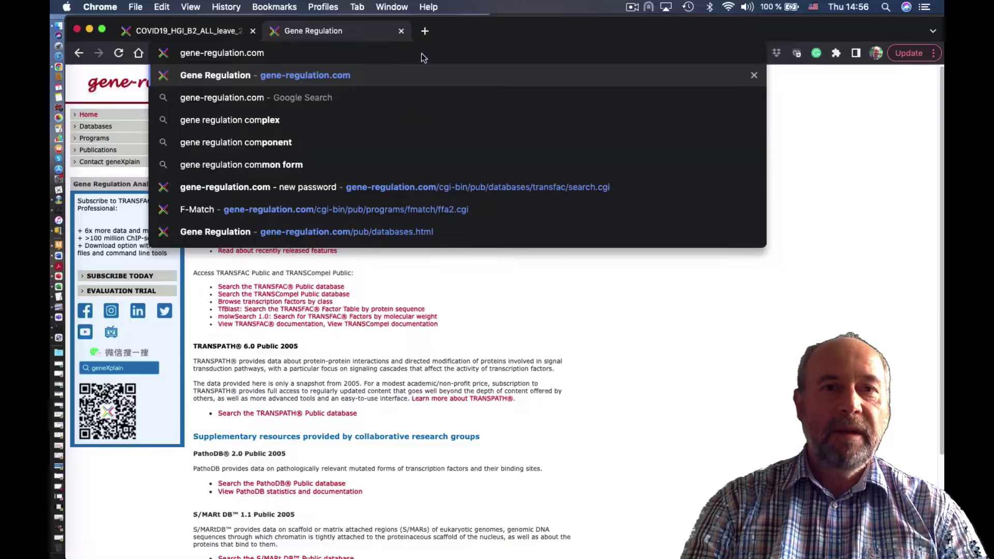
# Step: Log in to gene-regulation.com with the saved credentials and open the TRANSFAC Public database search
pyautogui.press('Return')
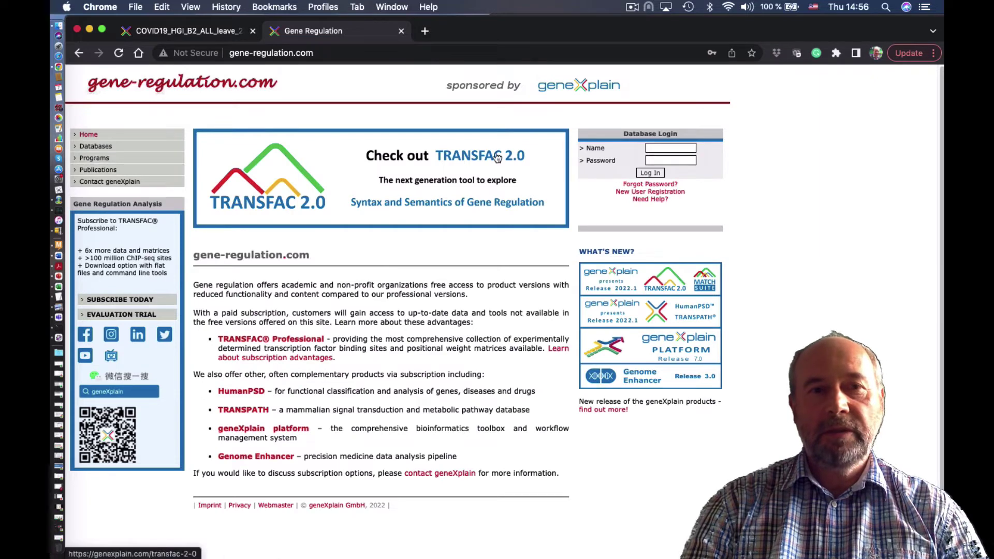
pyautogui.click(671, 148)
pyautogui.click(683, 172)
pyautogui.click(651, 172)
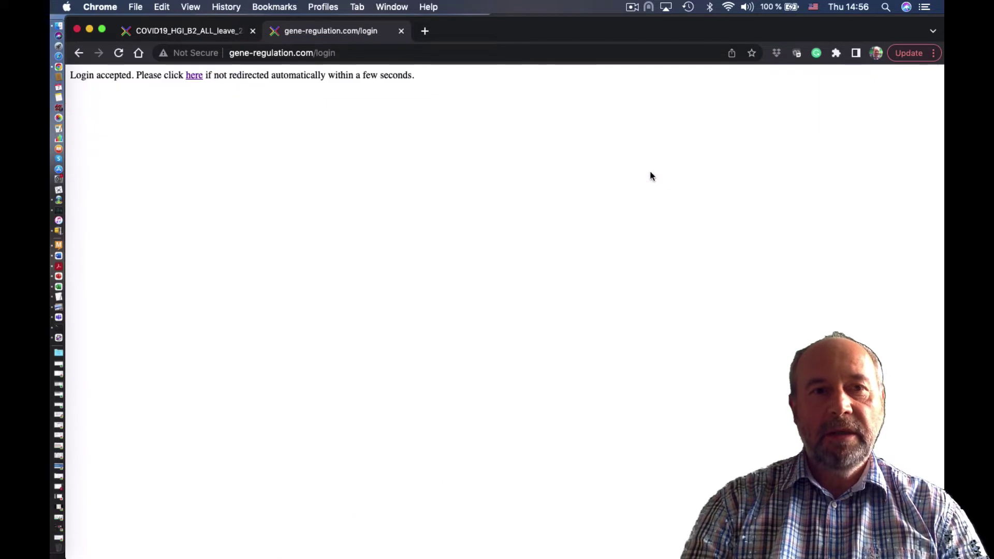
pyautogui.click(97, 147)
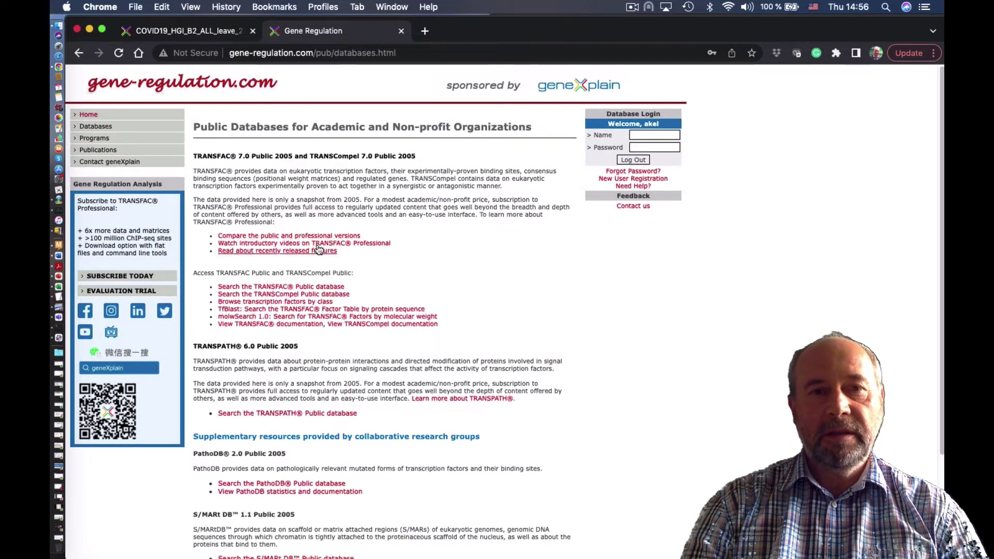
pyautogui.click(303, 287)
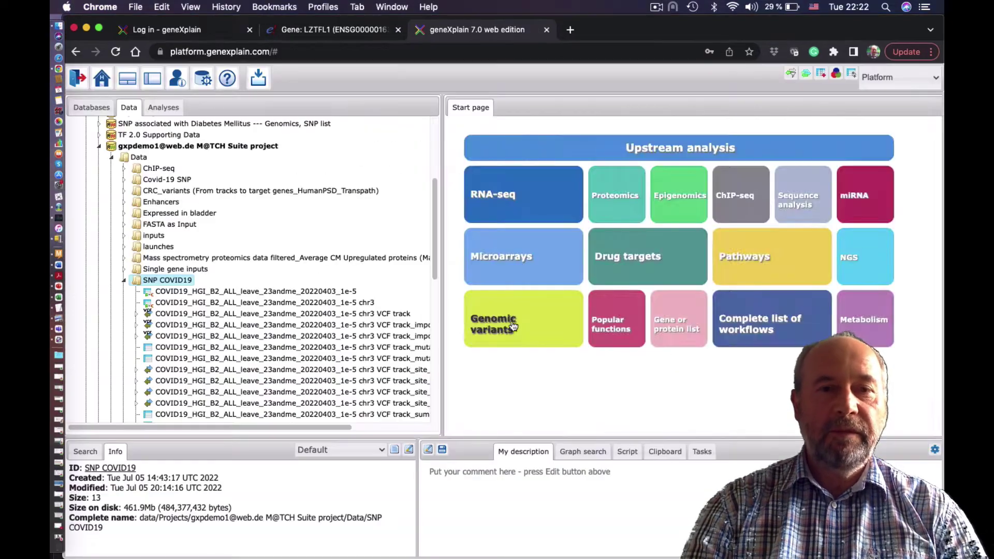
# Step: In geneXplain, open Genomic variants and expand Identify TFBS affected by genomic variations
pyautogui.click(511, 394)
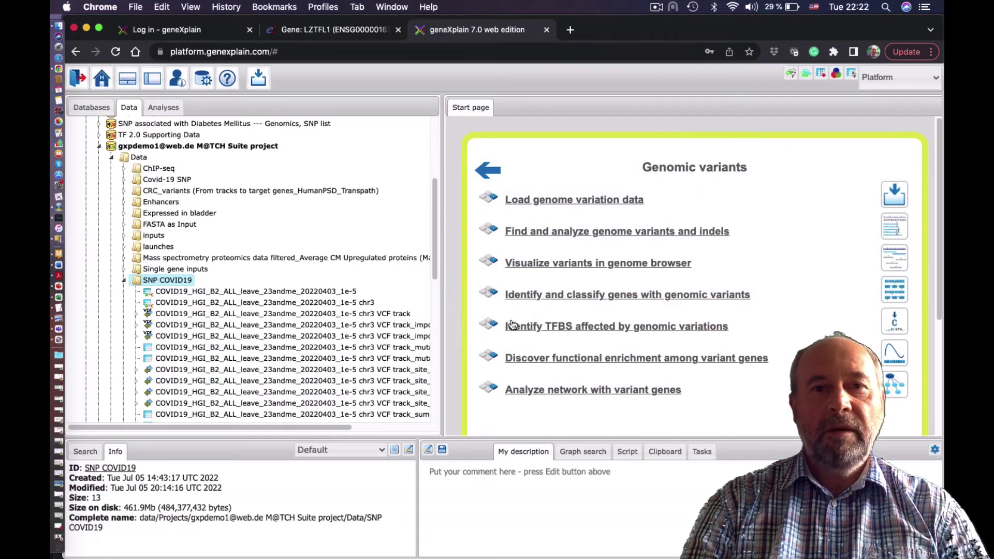
pyautogui.click(557, 328)
pyautogui.scroll(-3, 565, 370)
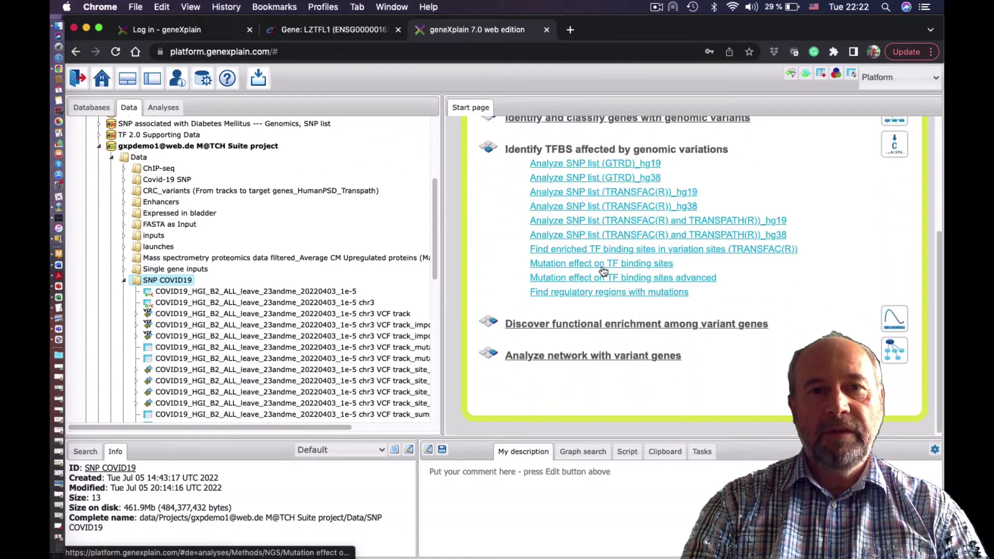
# Step: Start Mutation effect on TF binding sites with the chr3 VCF track and public TRANSFAC vertebrate_human_p0.001 profile
pyautogui.click(602, 268)
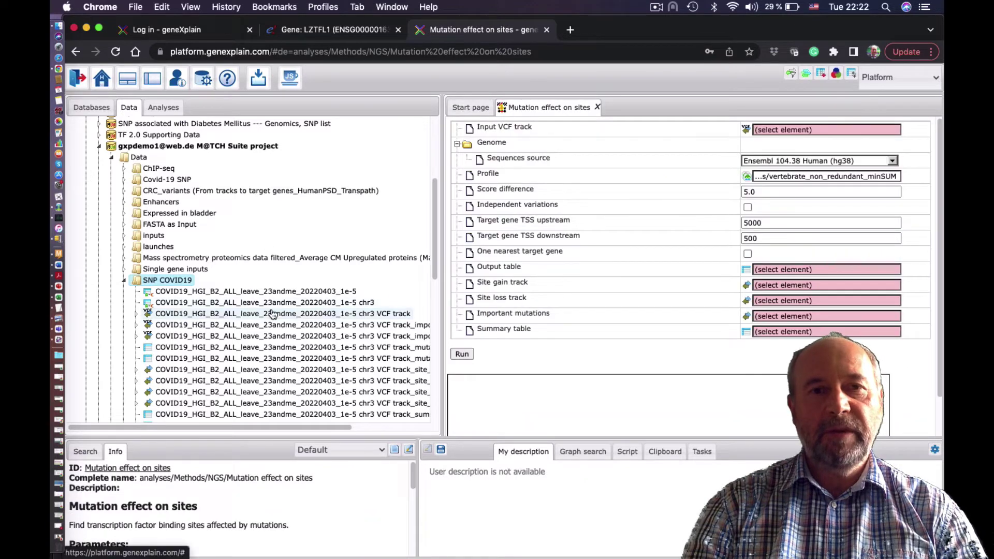
pyautogui.moveTo(273, 315); pyautogui.dragTo(825, 129)
pyautogui.click(92, 108)
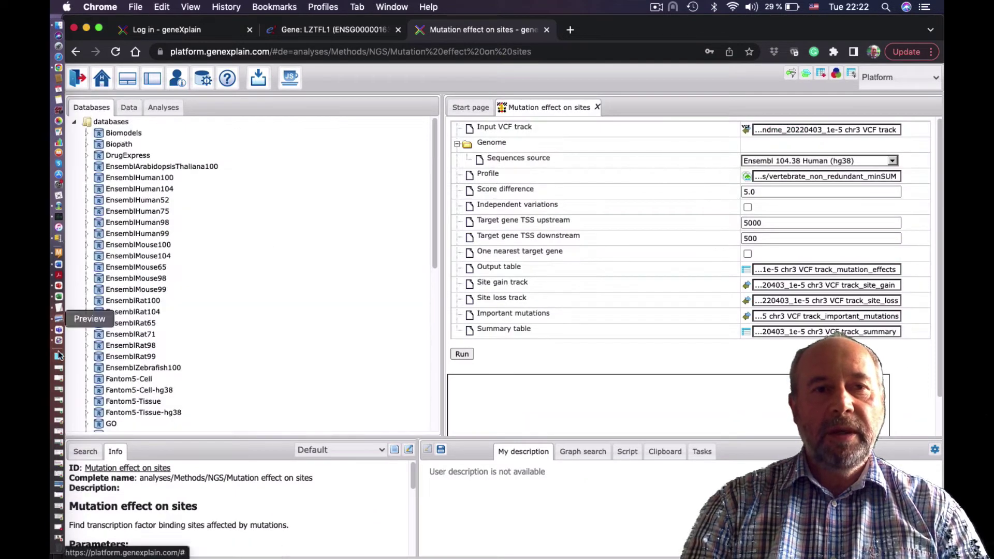
pyautogui.scroll(-10, 390, 277)
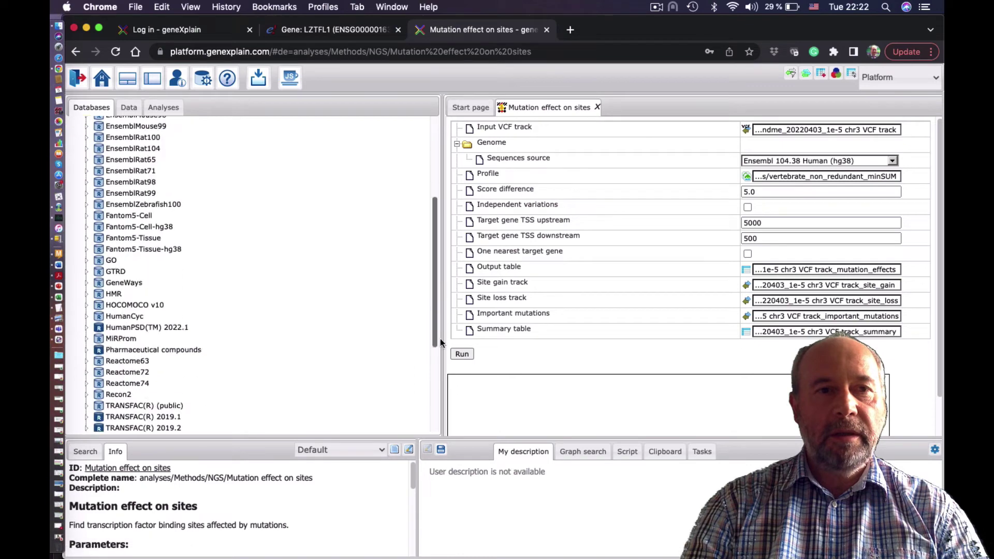
pyautogui.click(449, 414)
pyautogui.click(144, 246)
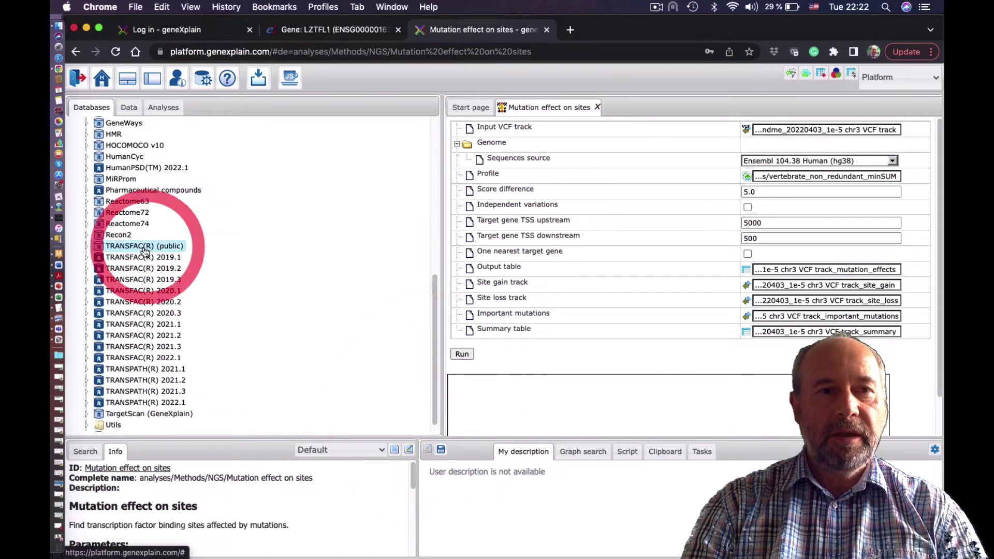
pyautogui.click(87, 247)
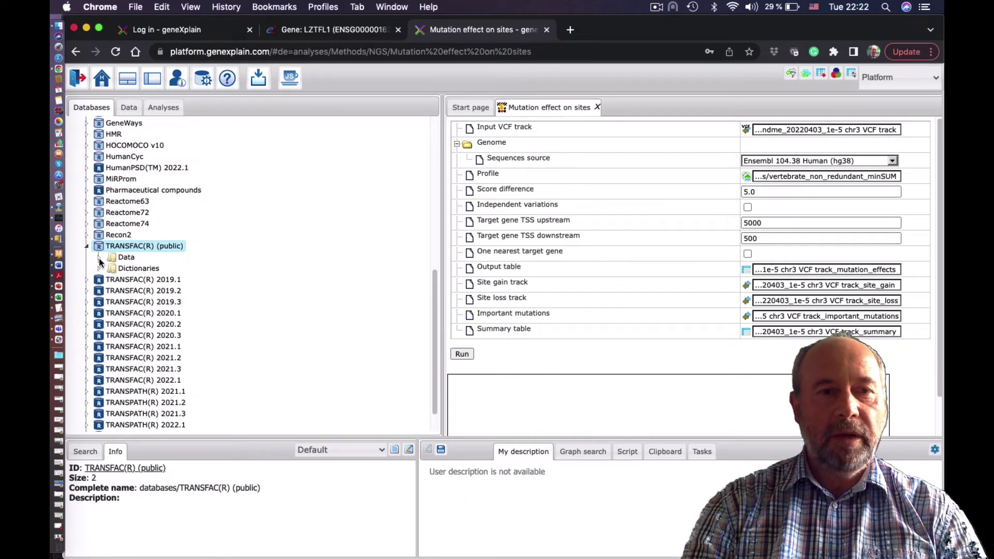
pyautogui.click(99, 257)
pyautogui.click(126, 257)
pyautogui.click(112, 313)
pyautogui.scroll(-15, 197, 284)
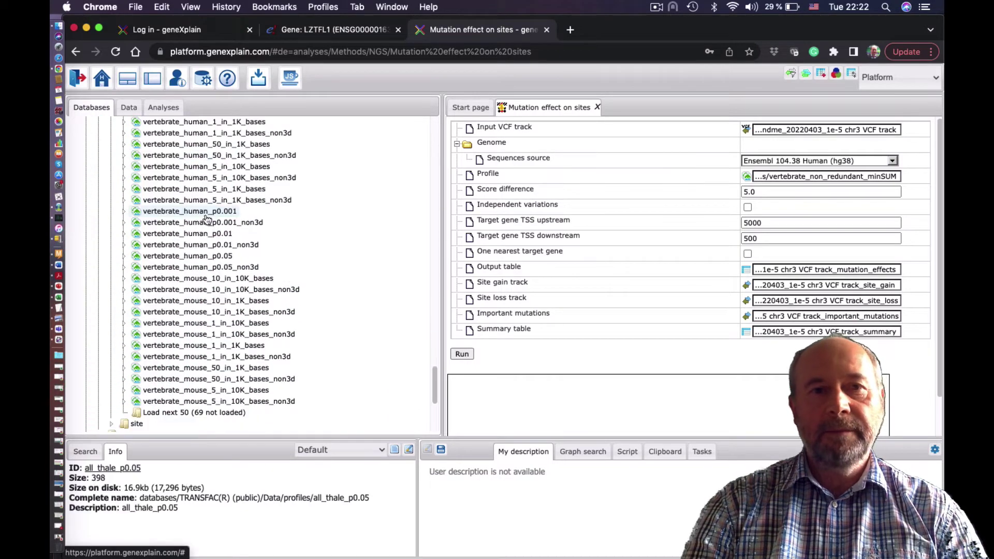
pyautogui.click(206, 214)
pyautogui.moveTo(216, 218); pyautogui.dragTo(828, 182)
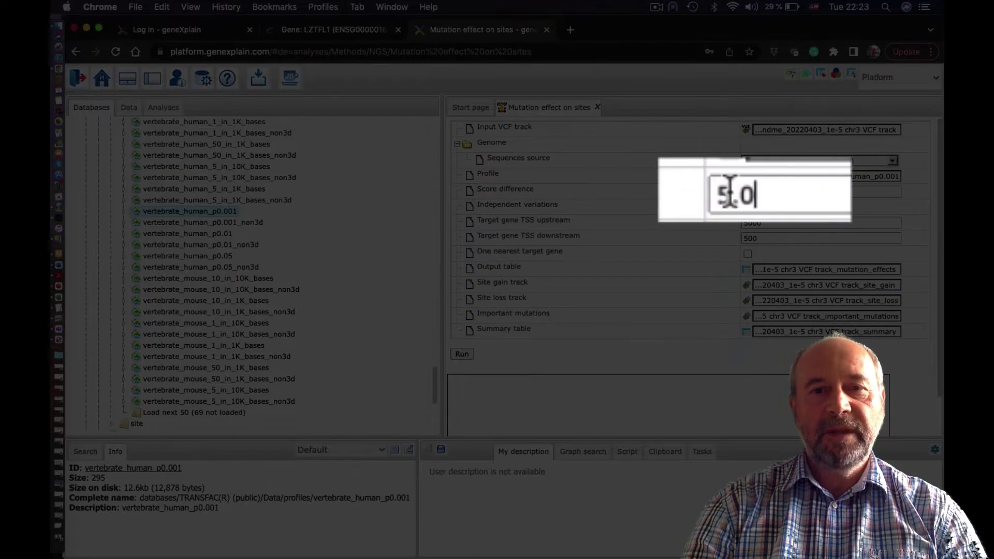
# Step: Set the score difference to 0.9 and the TSS downstream distance to 5000
pyautogui.doubleClick(747, 192)
pyautogui.write('0.9')
pyautogui.press('Tab')
pyautogui.press('Tab')
pyautogui.press('Tab')
pyautogui.write('0')
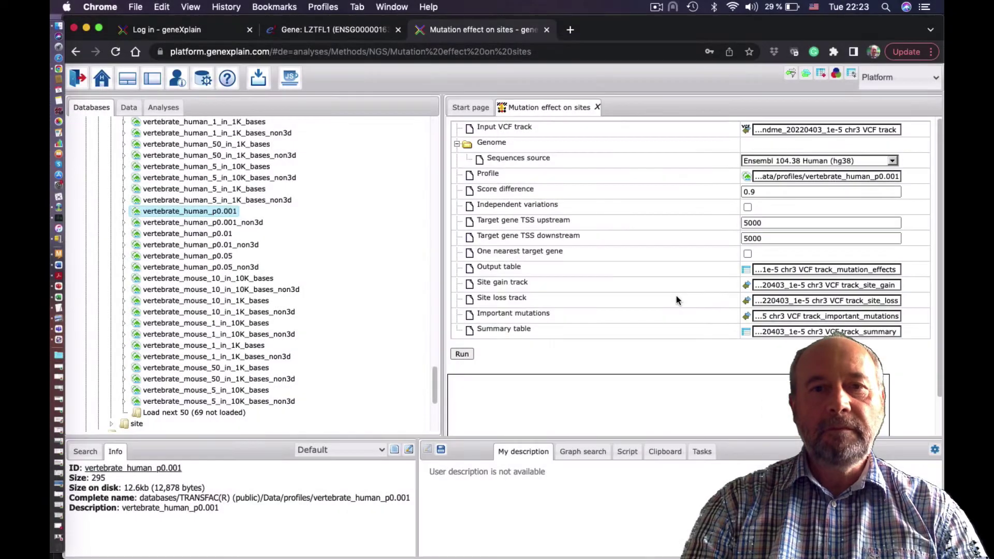
# Step: Append _p to every output name and run the analysis
pyautogui.click(890, 269)
pyautogui.write('_p')
pyautogui.click(611, 417)
pyautogui.press('End')
pyautogui.write('_p')
pyautogui.click(611, 417)
pyautogui.press('End')
pyautogui.write('_p')
pyautogui.click(611, 417)
pyautogui.press('End')
pyautogui.write('_p')
pyautogui.click(611, 417)
pyautogui.press('End')
pyautogui.write('_p')
pyautogui.click(611, 417)
pyautogui.click(462, 354)
# Step: Filter the results' Mutations column for rs11385942 and inspect the gained V$AREB6_04 and V$PAX2_02 sites
pyautogui.moveTo(443, 302); pyautogui.dragTo(205, 300)
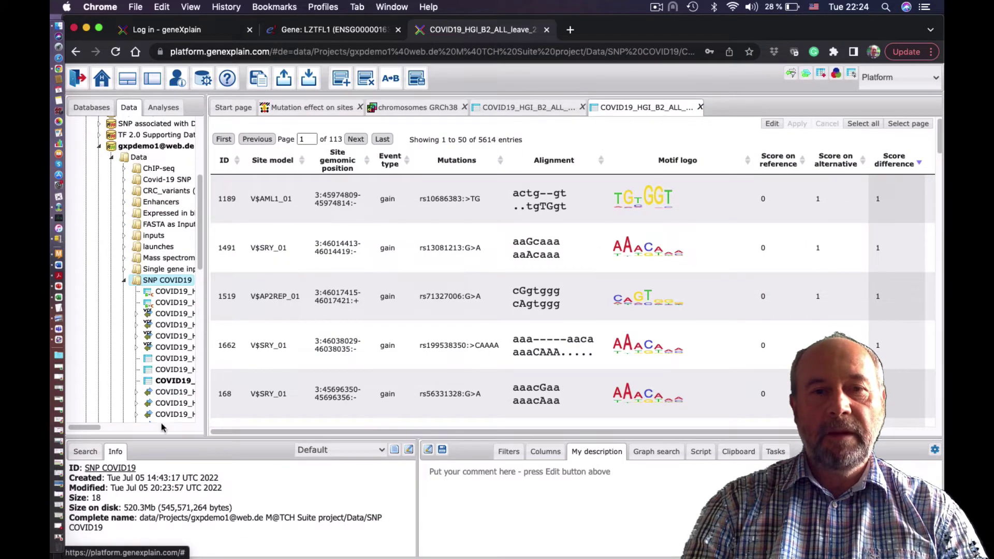
pyautogui.click(498, 447)
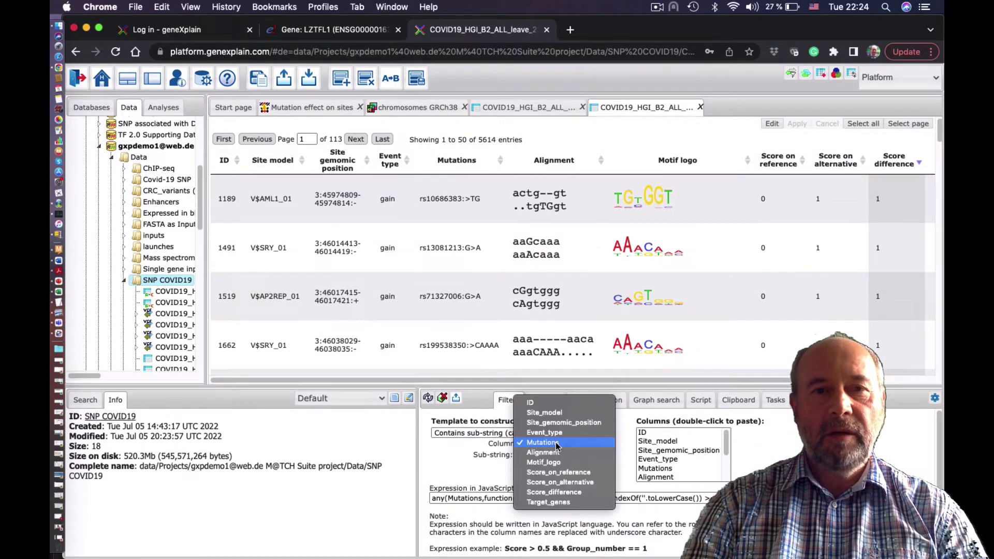
pyautogui.click(557, 445)
pyautogui.click(547, 454)
pyautogui.write('rs11385942')
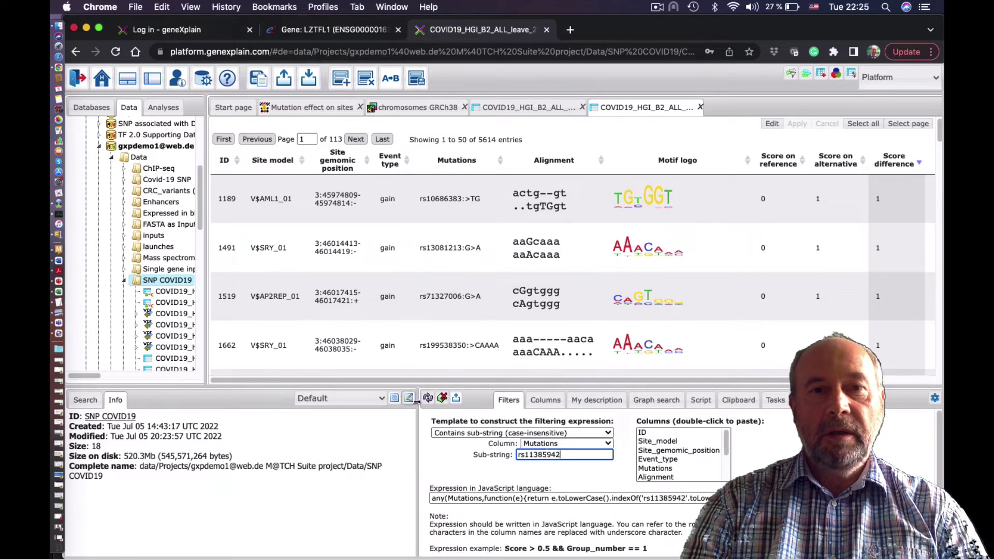
pyautogui.click(427, 398)
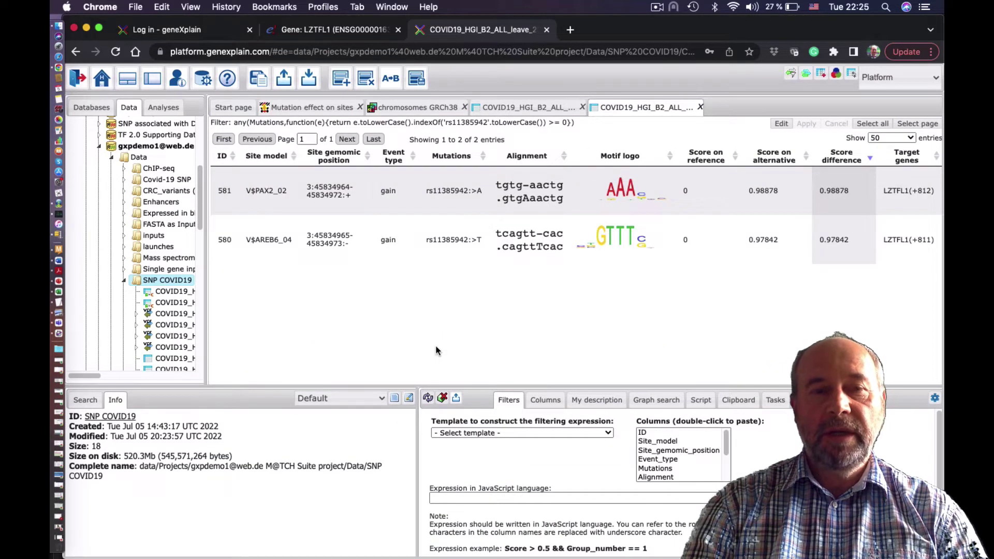
pyautogui.click(322, 246)
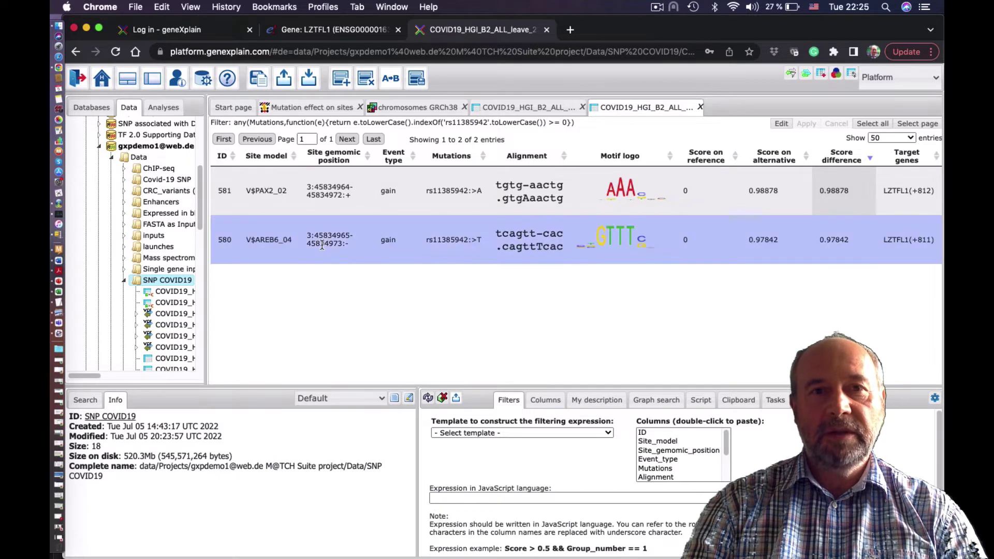
pyautogui.click(326, 203)
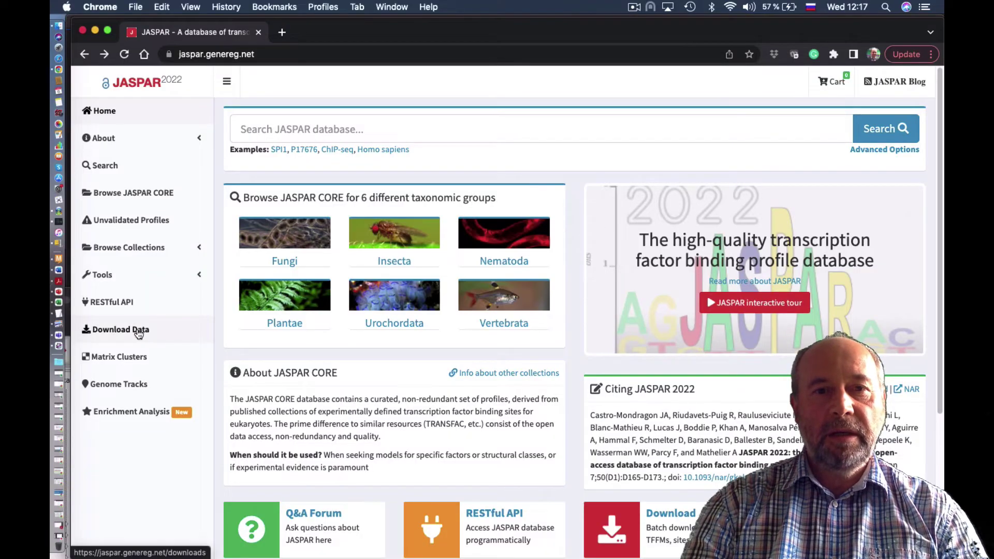
# Step: Download JASPAR's redundant PFMs in TRANSFAC format from the Download Data page
pyautogui.click(138, 331)
pyautogui.scroll(-5, 555, 354)
pyautogui.click(514, 269)
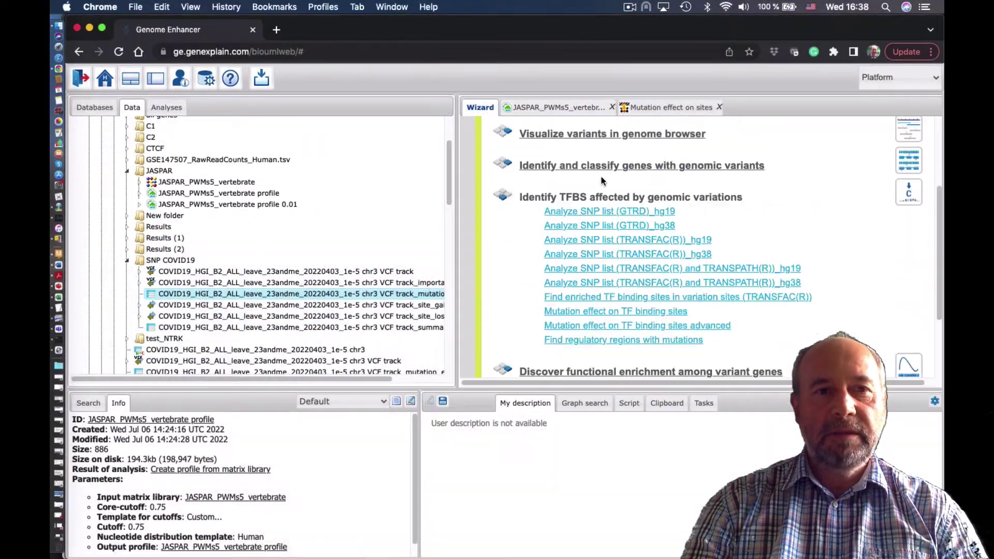
# Step: Open Mutation effect on sites with the COVID19 chr3 VCF track and JASPAR vertebrate profile
pyautogui.scroll(-2, 629, 267)
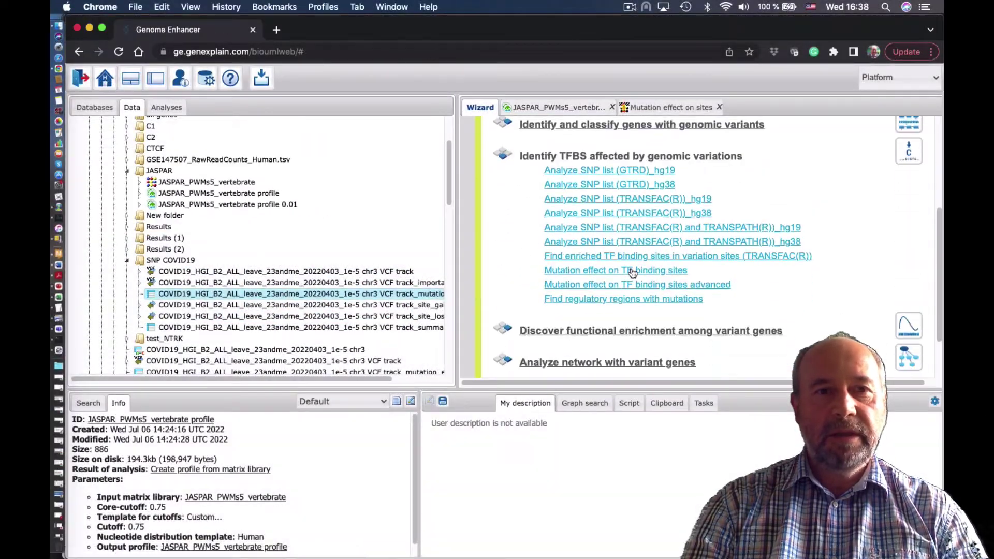
pyautogui.click(617, 243)
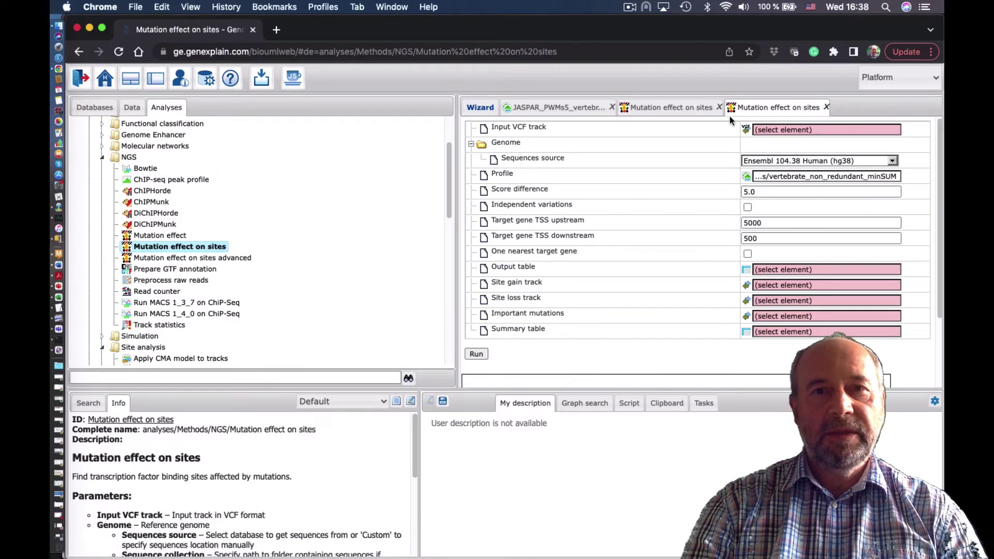
pyautogui.click(132, 107)
pyautogui.moveTo(337, 271); pyautogui.dragTo(860, 136)
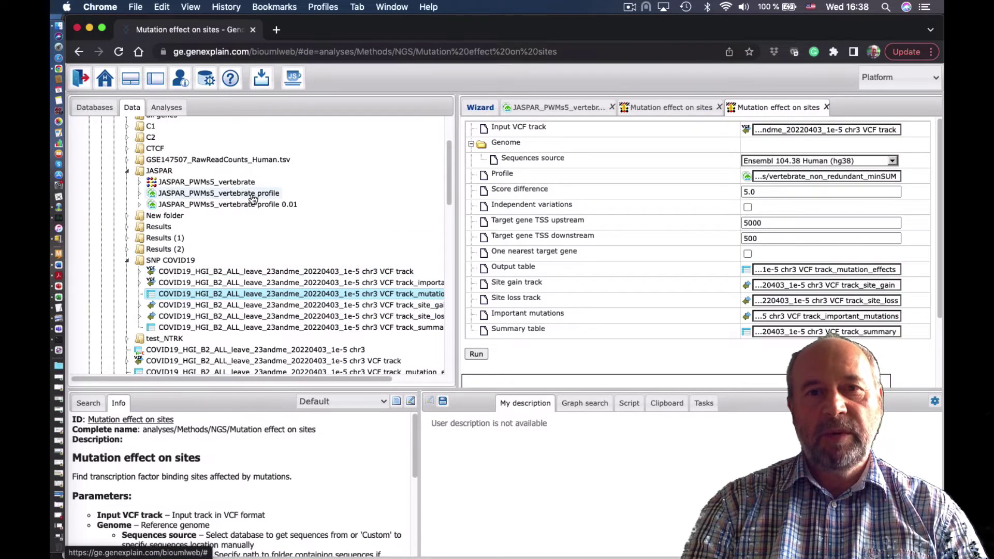
pyautogui.moveTo(251, 196); pyautogui.dragTo(773, 178)
# Step: Set score difference 0.9 and One nearest target gene, then run, overwriting previous results
pyautogui.doubleClick(773, 192)
pyautogui.write('0.9')
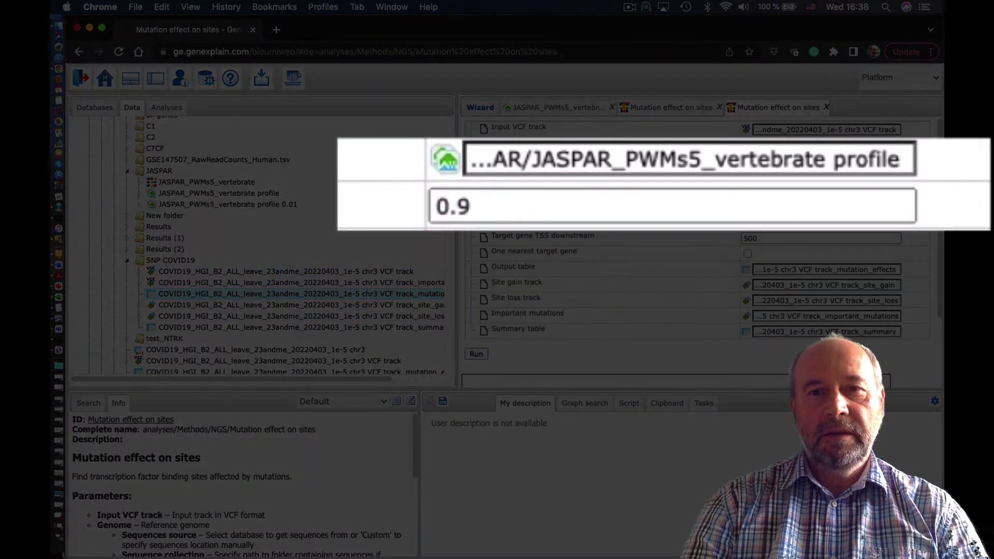
pyautogui.click(765, 239)
pyautogui.click(747, 254)
pyautogui.click(827, 270)
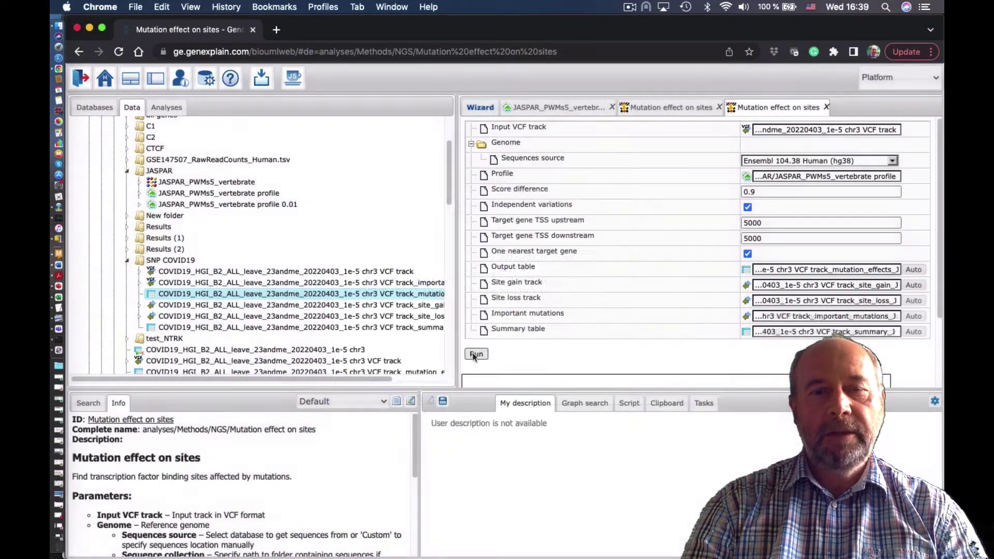
pyautogui.click(473, 356)
pyautogui.click(581, 409)
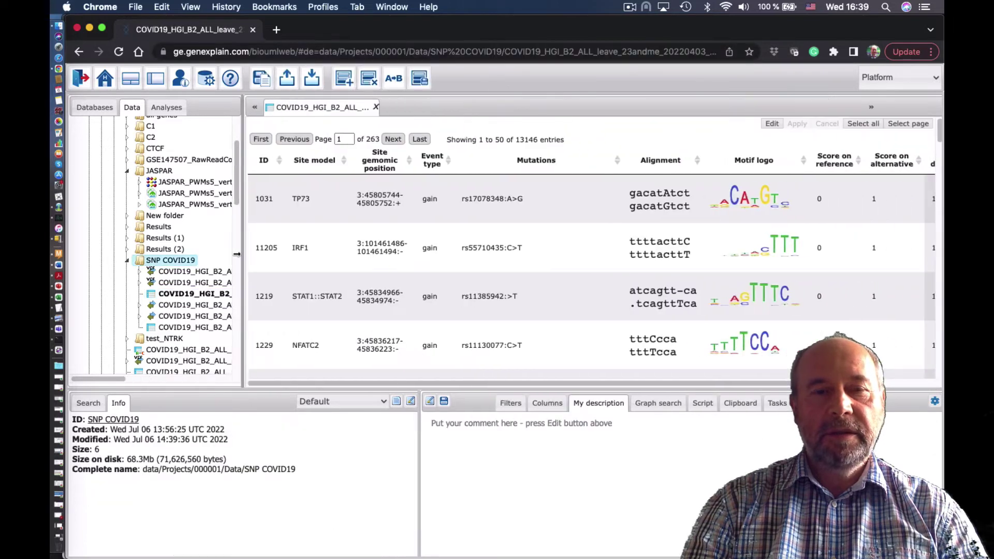
# Step: Filter the JASPAR results to Mutations containing rs11385942 and zoom the browser to show bases
pyautogui.moveTo(254, 252); pyautogui.dragTo(128, 275)
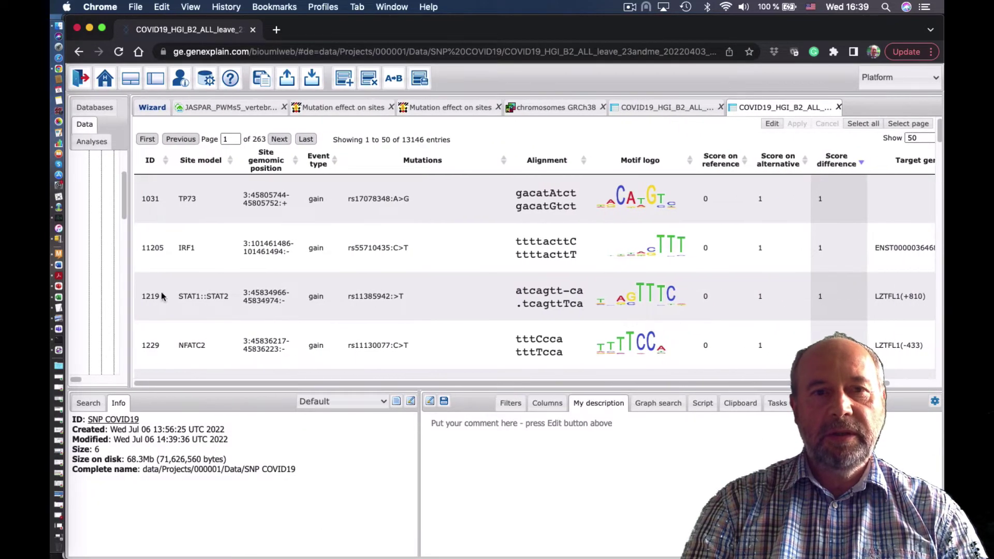
pyautogui.click(511, 403)
pyautogui.click(500, 436)
pyautogui.click(502, 514)
pyautogui.click(568, 446)
pyautogui.press('Escape')
pyautogui.click(547, 485)
pyautogui.click(567, 457)
pyautogui.write('rs11385942')
pyautogui.click(430, 402)
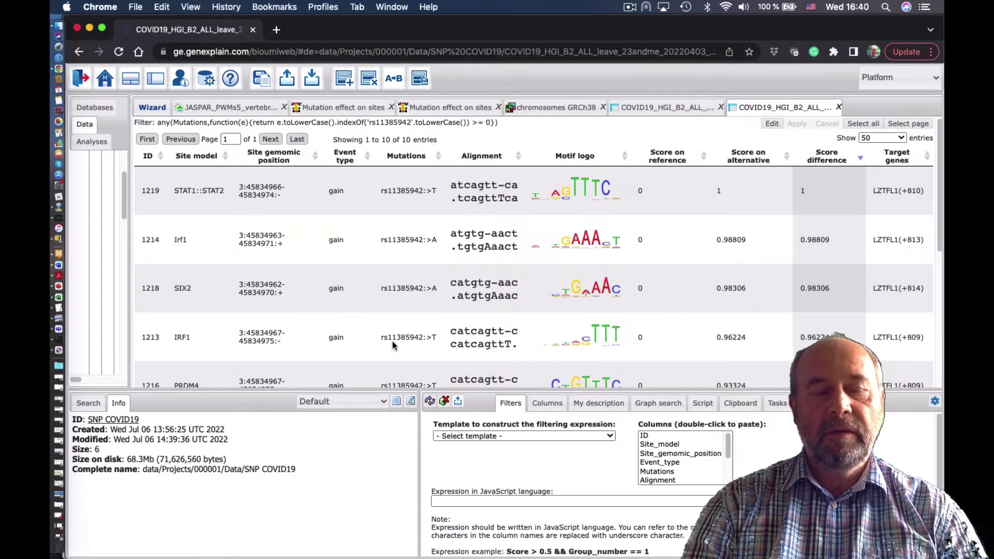
pyautogui.scroll(-5, 202, 298)
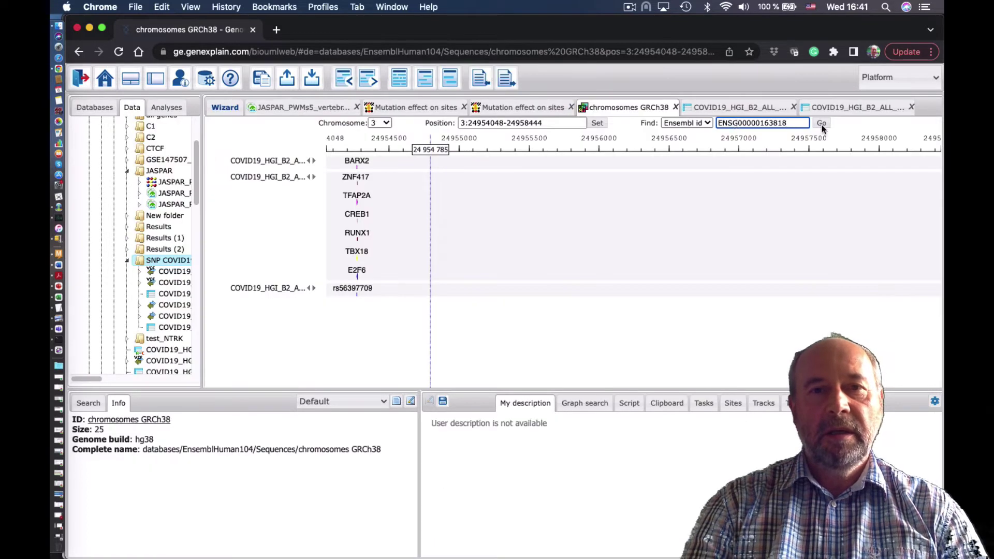
pyautogui.click(370, 83)
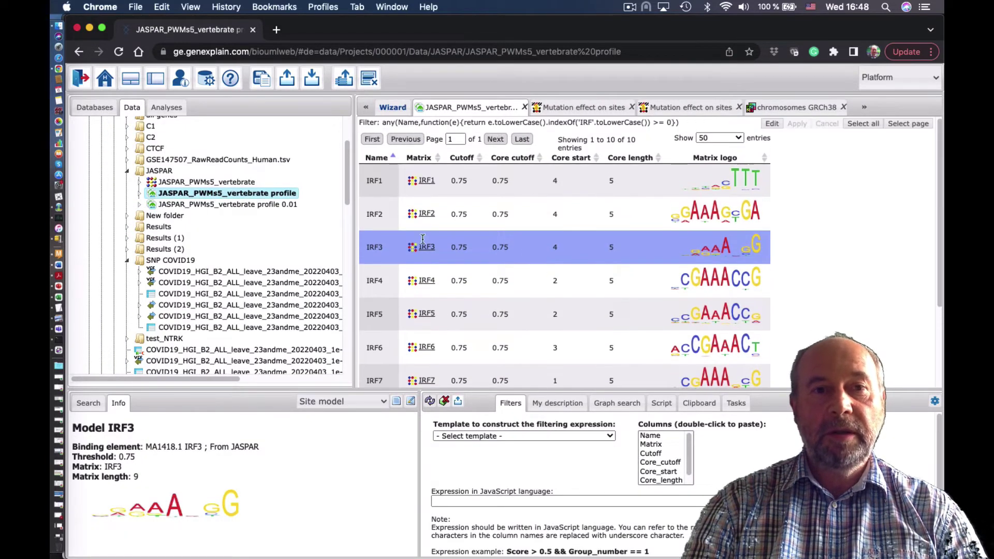
# Step: Open the matrix table in the TRANSFAC(R) 2022.1 Data folder
pyautogui.click(94, 107)
pyautogui.scroll(-10, 86, 278)
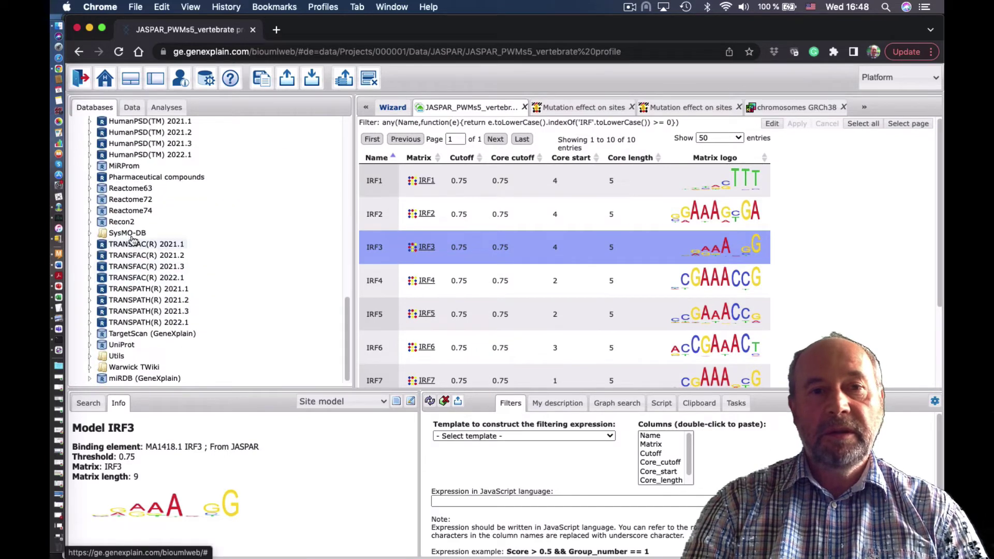
pyautogui.click(89, 278)
pyautogui.click(102, 288)
pyautogui.scroll(-3, 144, 292)
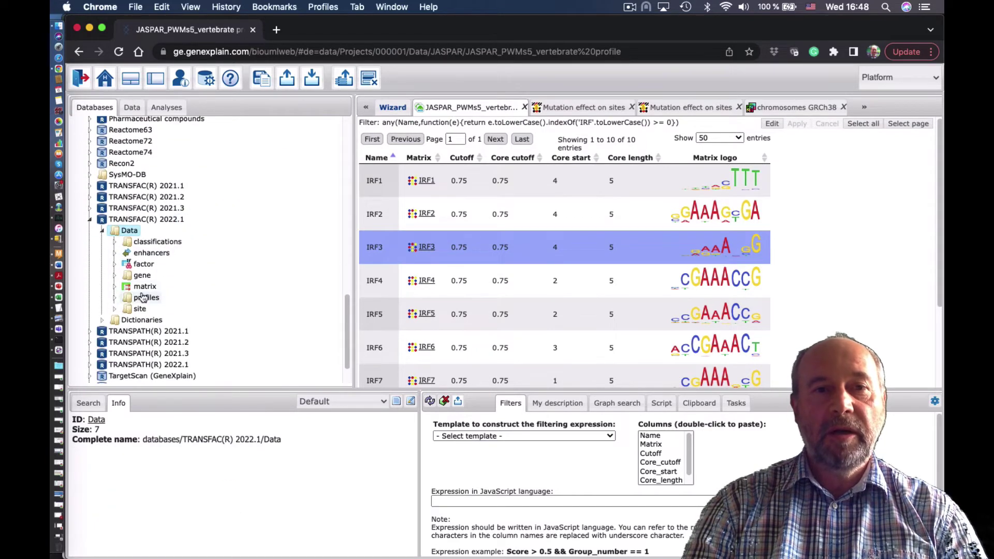
pyautogui.click(144, 288)
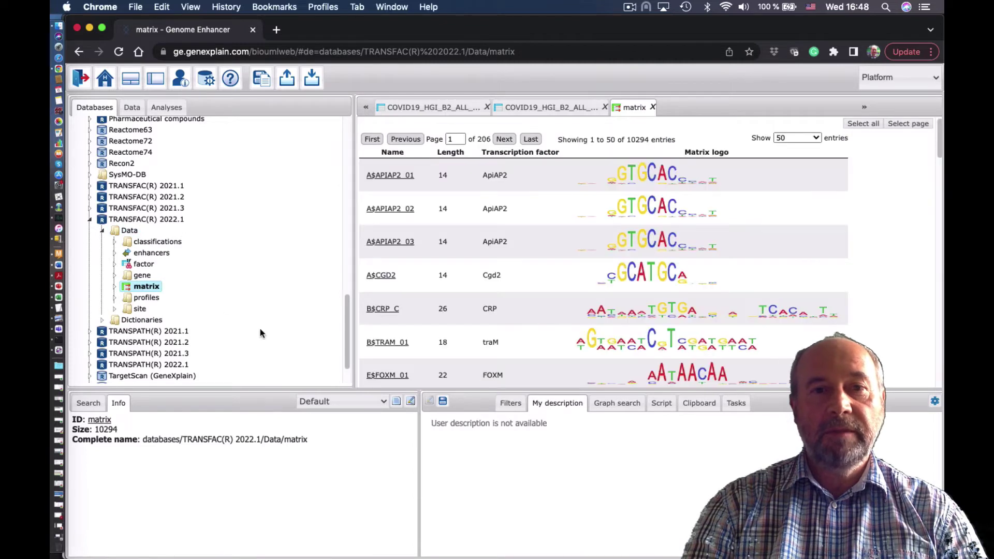
# Step: Filter the matrix table to names containing the substring IR
pyautogui.click(510, 403)
pyautogui.click(525, 436)
pyautogui.click(523, 495)
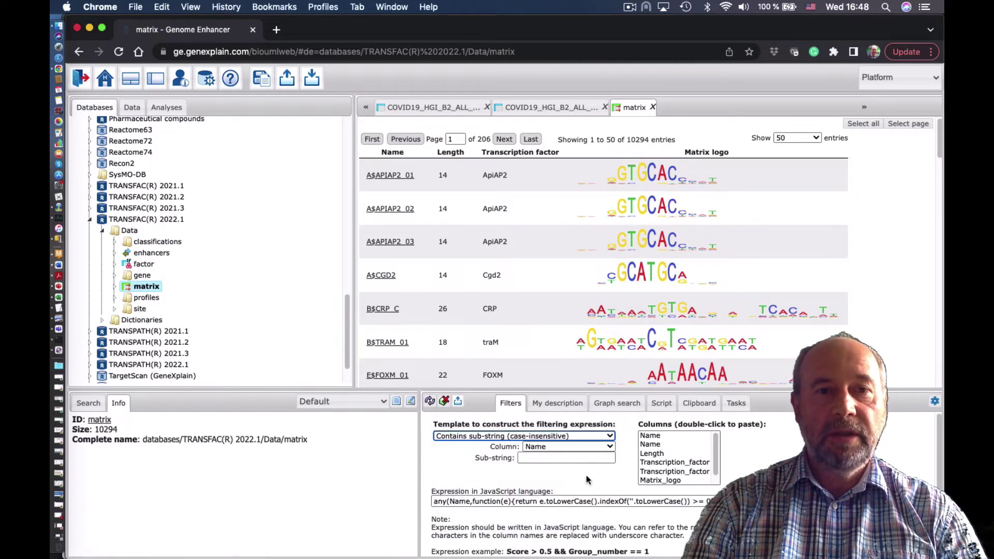
pyautogui.click(547, 455)
pyautogui.write('IRF')
pyautogui.click(430, 401)
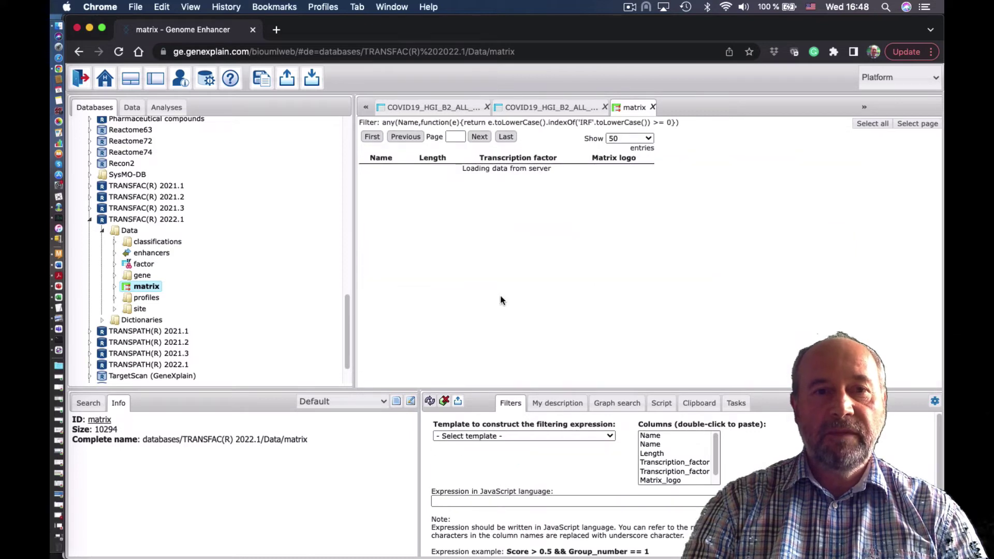
# Step: Review the IRF3 matrices V$IRF3_05, _07, _09, _10, _11, _13, _14 and V$IRF3_Q3
pyautogui.scroll(-10, 422, 311)
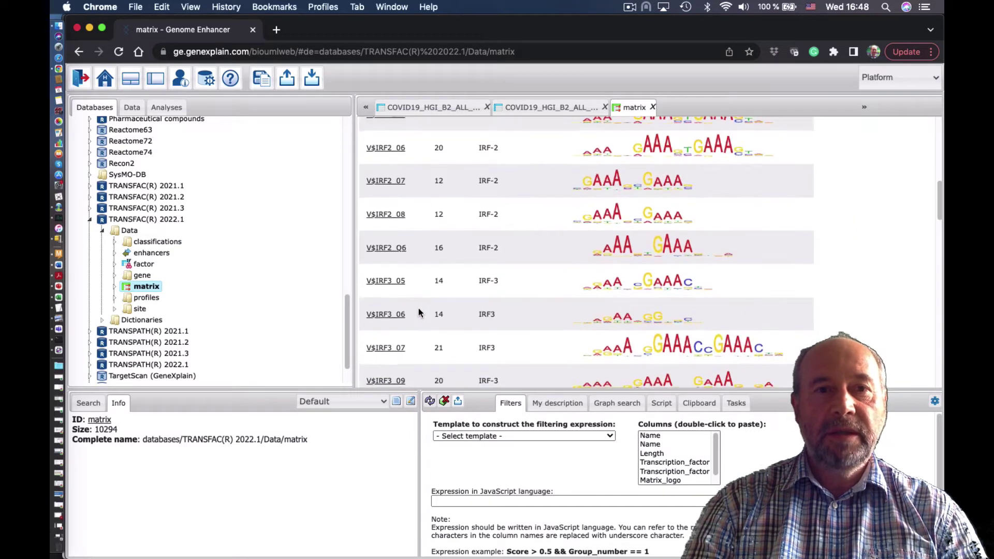
pyautogui.click(435, 175)
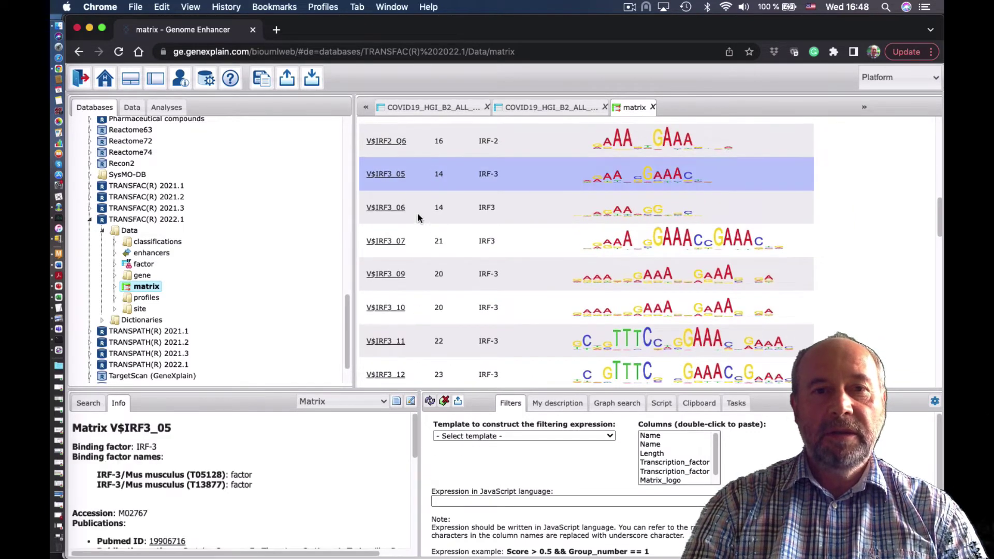
pyautogui.click(424, 245)
pyautogui.click(423, 285)
pyautogui.click(415, 309)
pyautogui.scroll(-2, 432, 318)
pyautogui.click(415, 296)
pyautogui.click(430, 342)
pyautogui.scroll(-5, 429, 321)
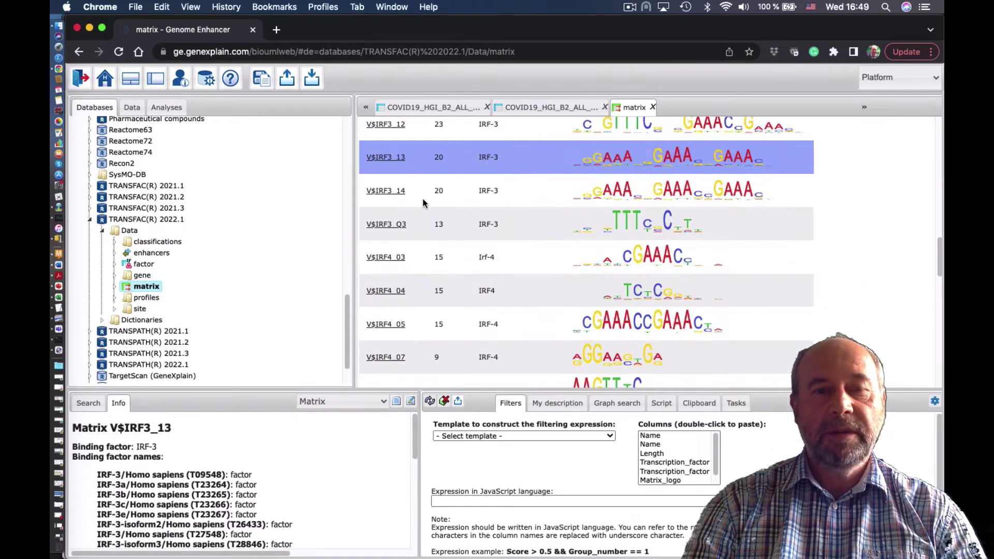
pyautogui.click(423, 193)
pyautogui.click(421, 225)
# Step: Read through the V$IRF3_Q3 portal report and select the SARS papain-like protease citation
pyautogui.doubleClick(428, 234)
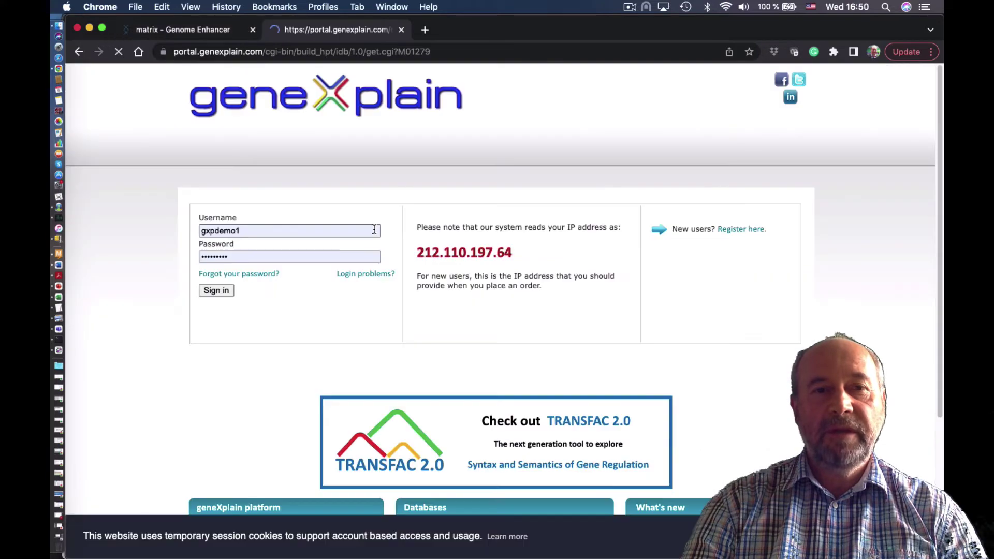
pyautogui.scroll(-10, 328, 325)
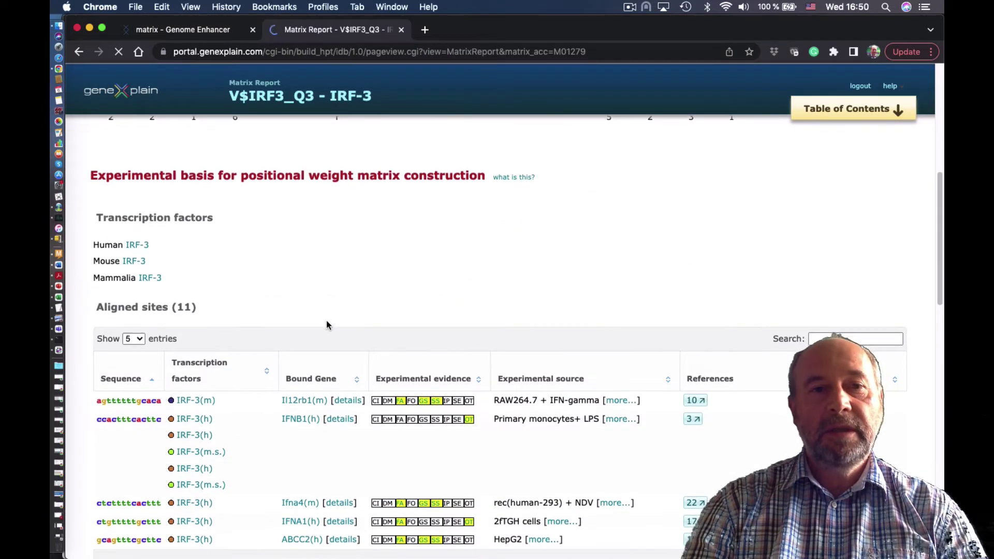
pyautogui.scroll(-7, 327, 325)
pyautogui.scroll(-2, 327, 325)
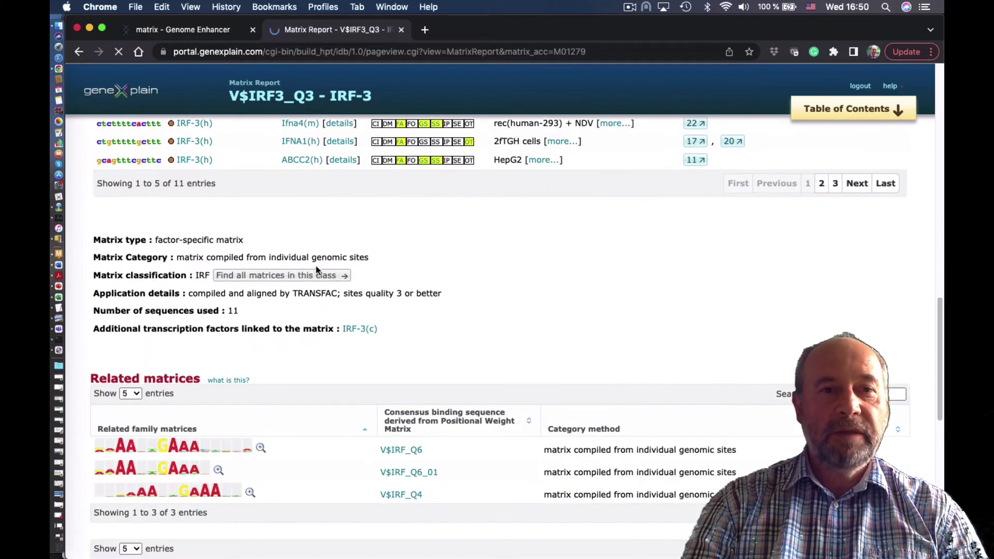
pyautogui.scroll(-5, 262, 331)
pyautogui.scroll(-8, 262, 334)
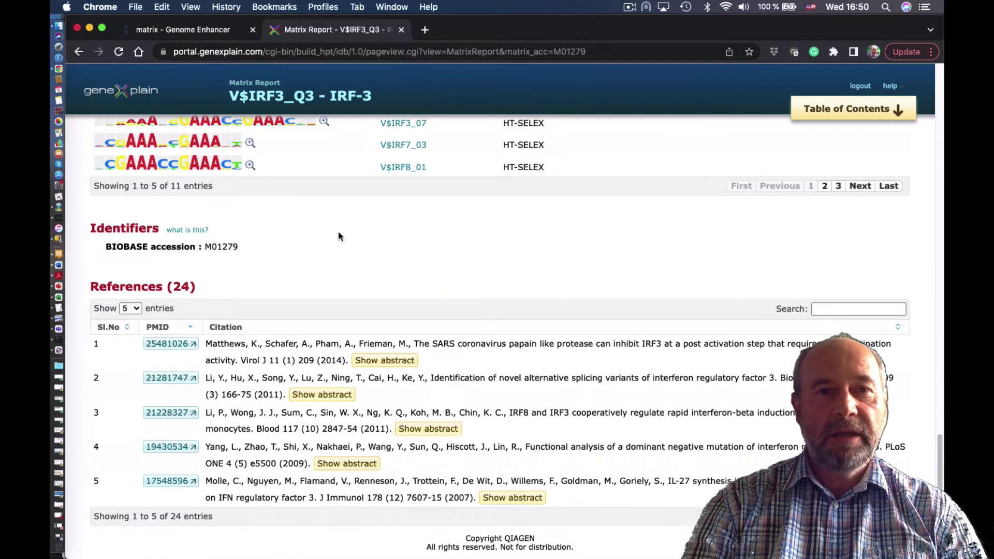
pyautogui.moveTo(420, 348); pyautogui.dragTo(346, 363)
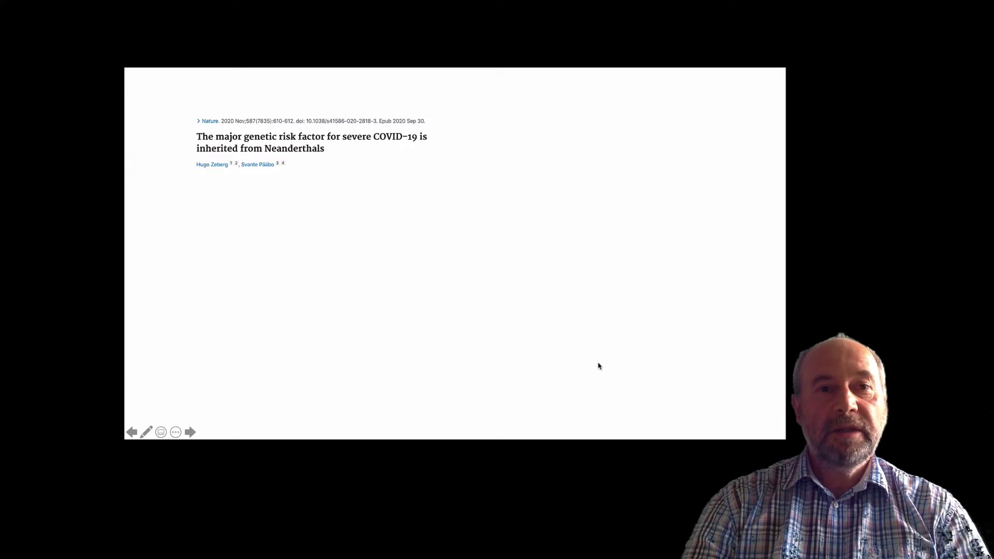